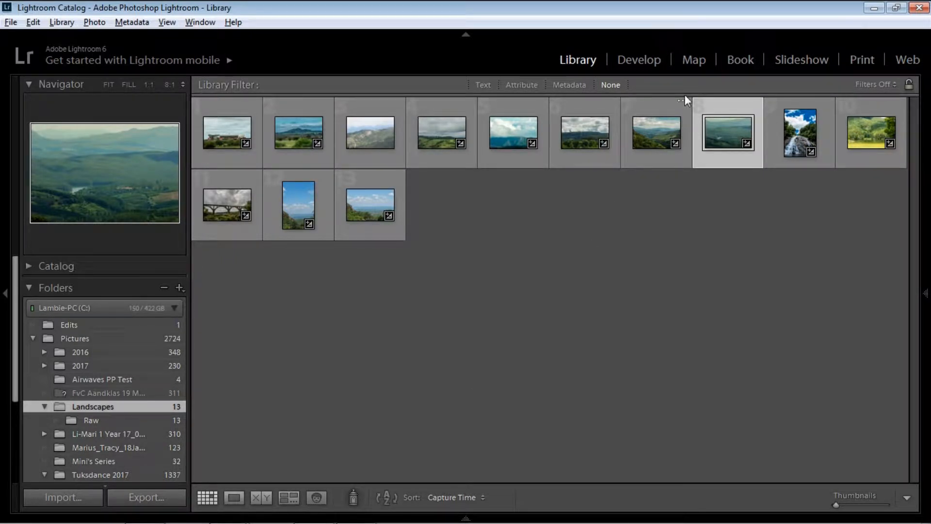
Open the eighth photo of the Landscapes folder for developing and hide the module picker strip
double_click(740, 136)
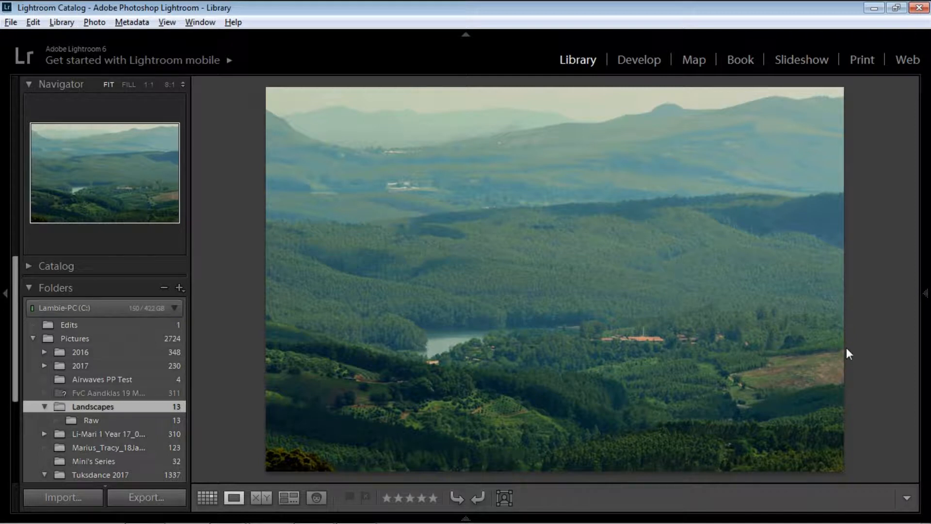
left_click(644, 58)
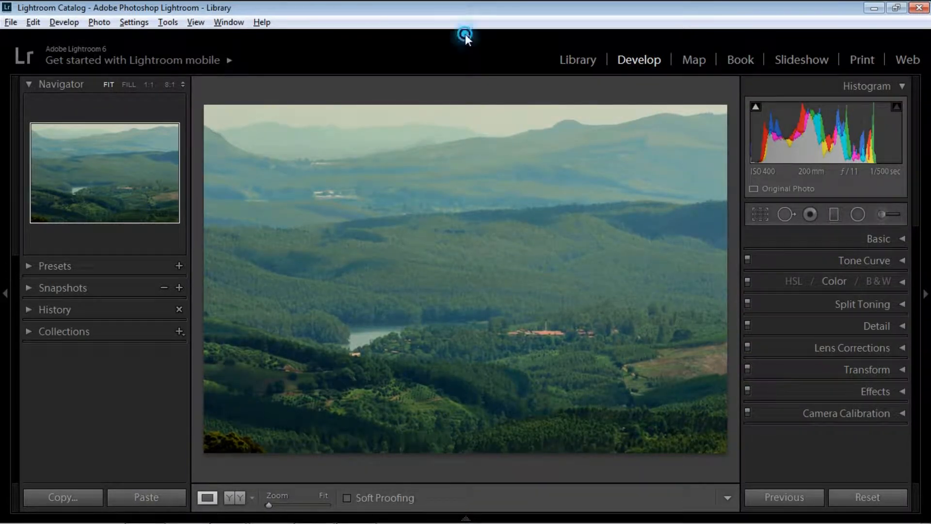
left_click(464, 34)
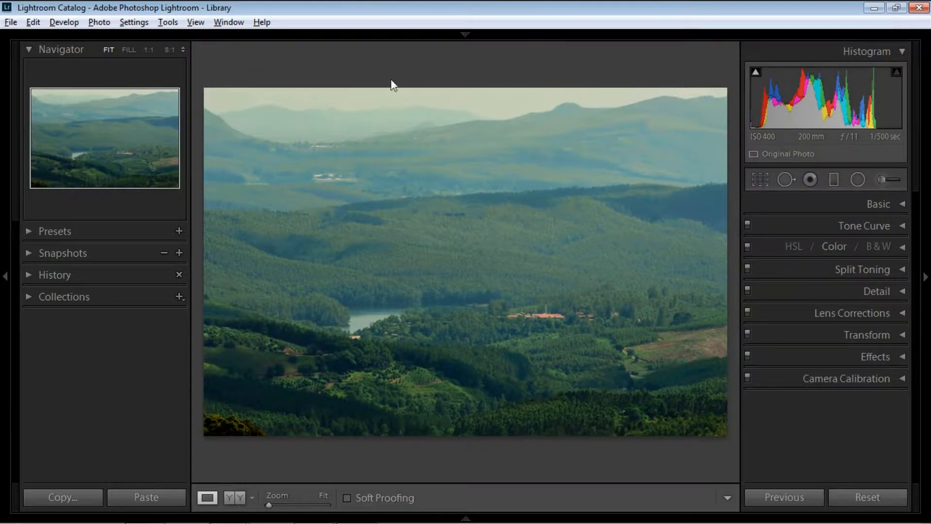
Restore the photo's Original snapshot and hide the side panel holding the navigator and snapshots
left_click(27, 253)
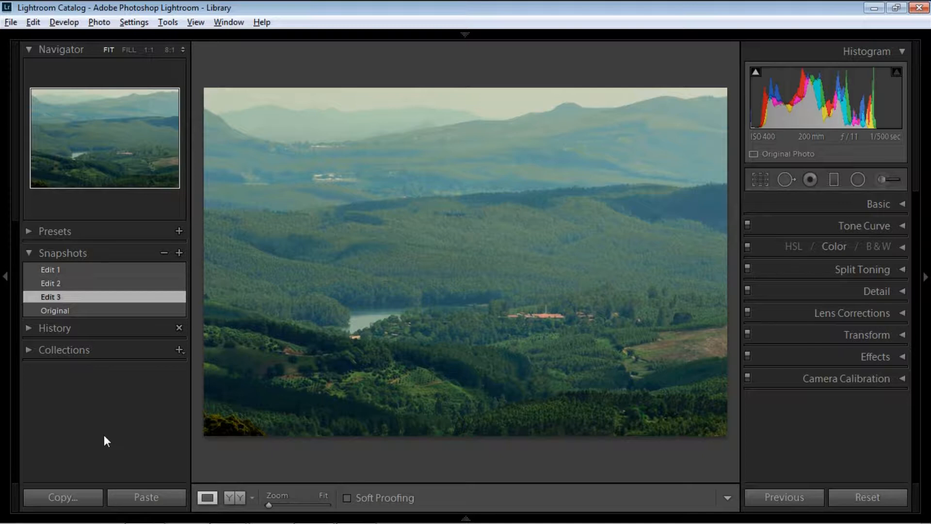
left_click(94, 310)
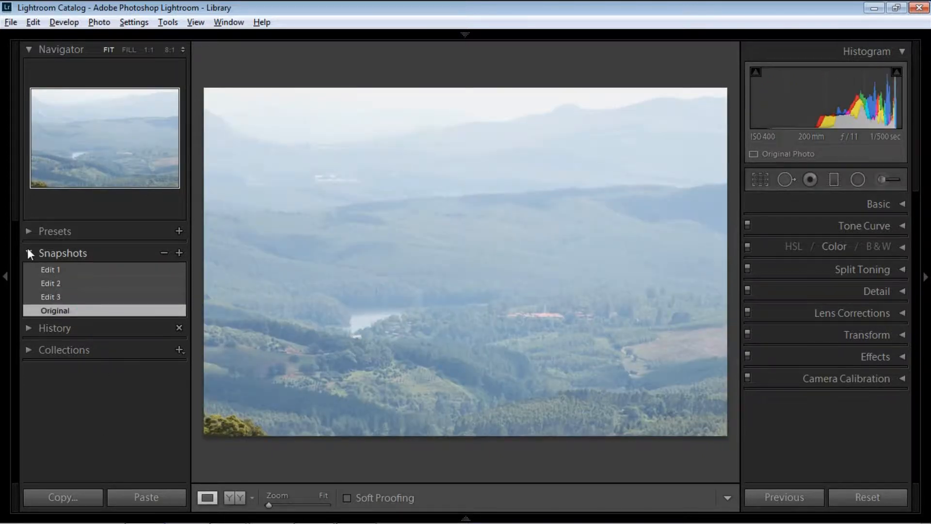
left_click(27, 249)
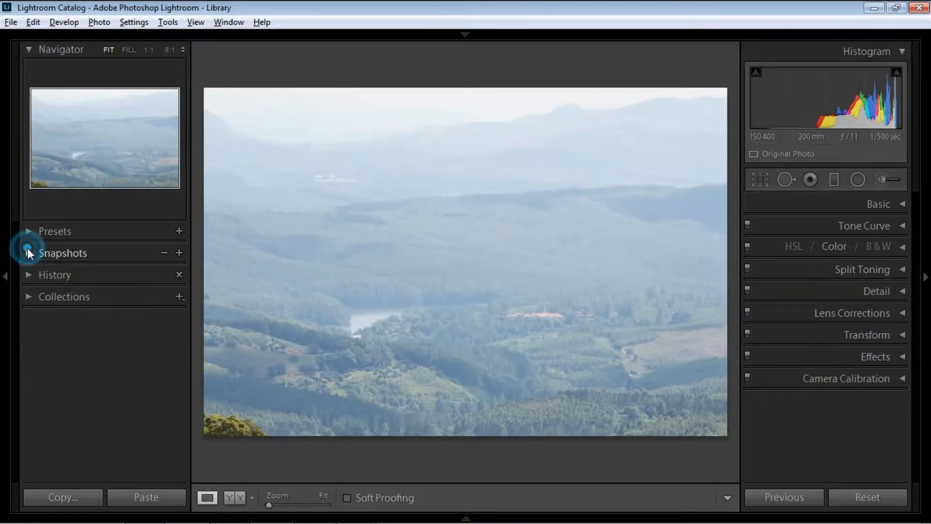
left_click(6, 276)
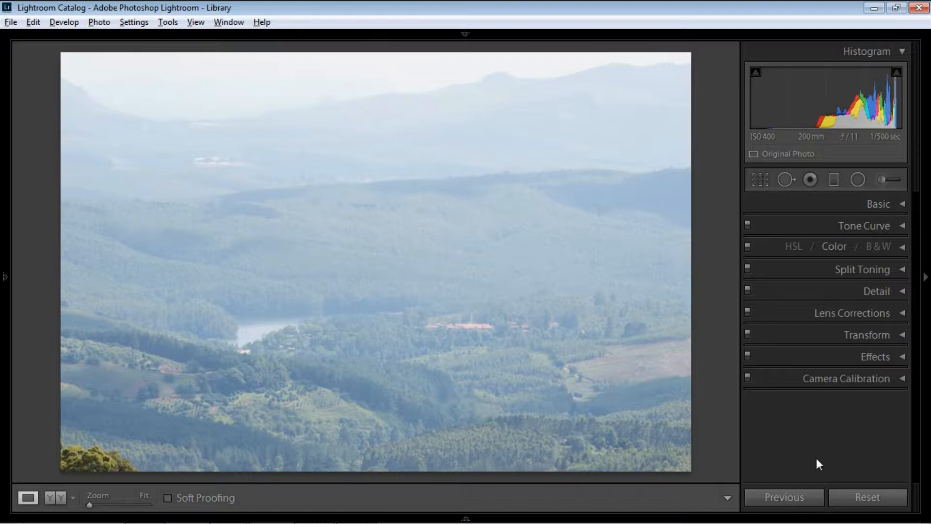
Set the photo's basic Exposure to -1.07 and Contrast to +40
left_click(898, 200)
left_click_drag(914, 254, 918, 277)
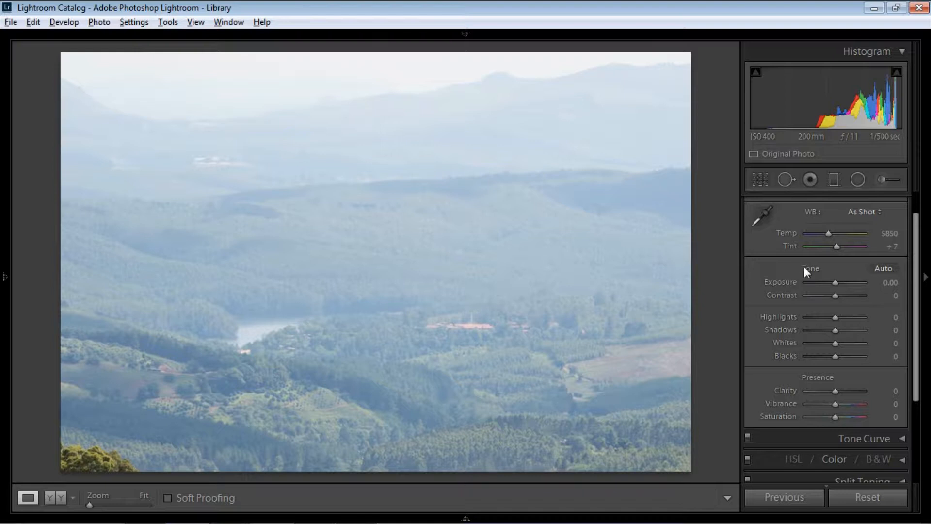
left_click_drag(837, 280, 831, 281)
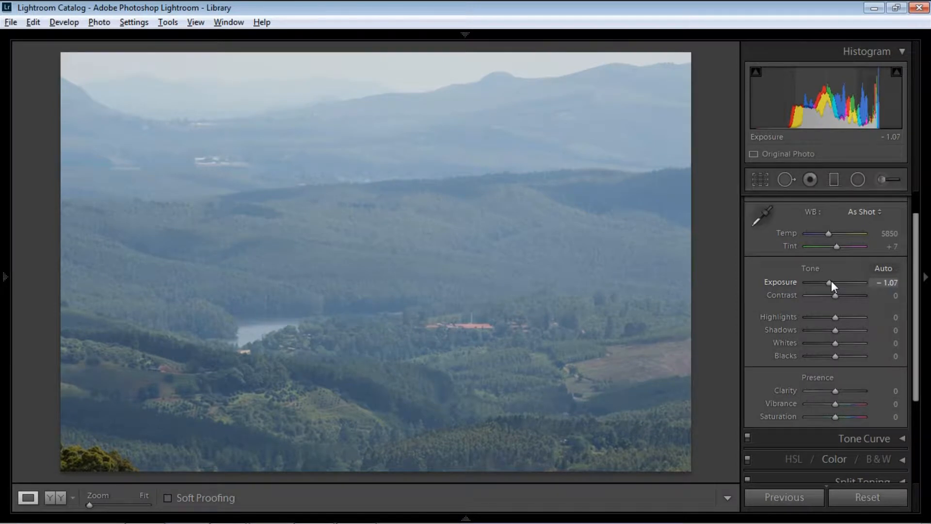
left_click_drag(831, 281, 831, 281)
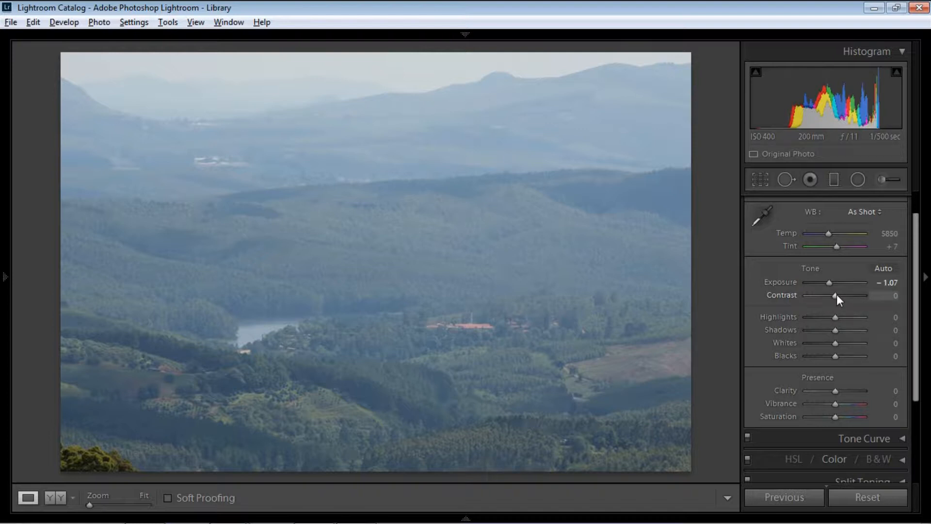
mouse_move(836, 295)
left_mouse_down()
mouse_move(778, 292)
mouse_move(871, 292)
mouse_move(847, 293)
left_mouse_up()
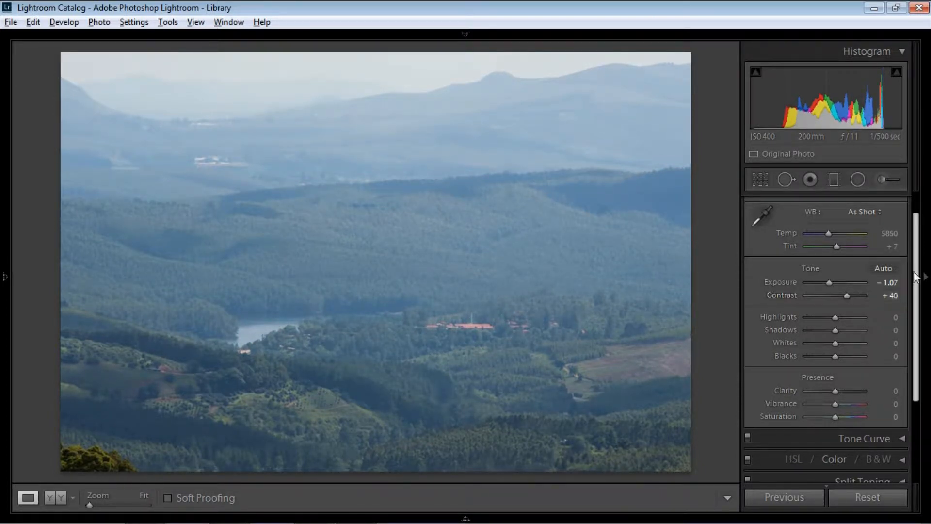
Try raising the photo's Highlights to +62, and settle on -62
scroll(913, 297, "down", 2)
left_click_drag(913, 299, 911, 313)
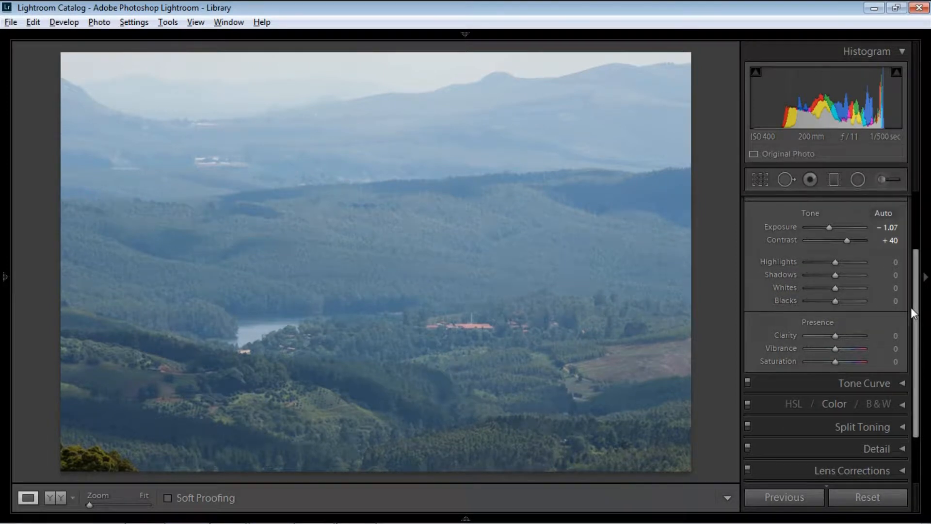
left_click_drag(835, 262, 852, 272)
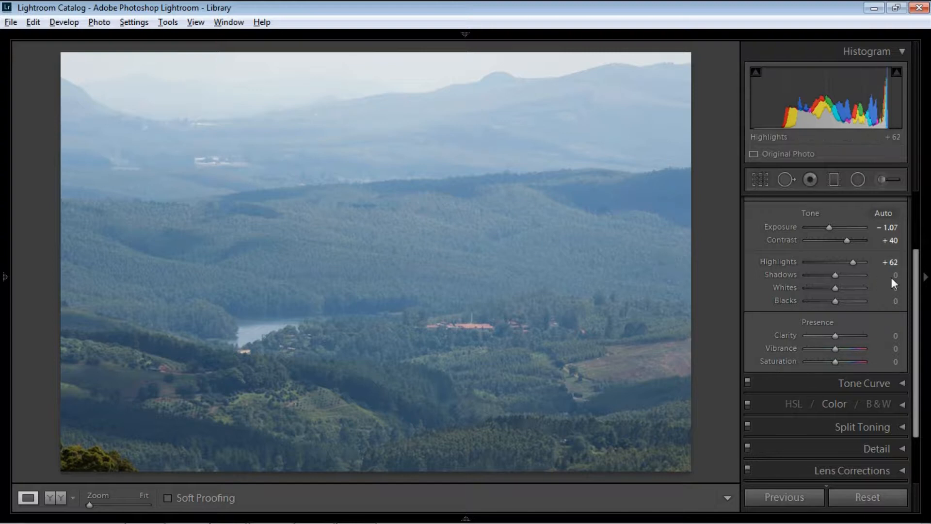
left_click_drag(854, 263, 822, 264)
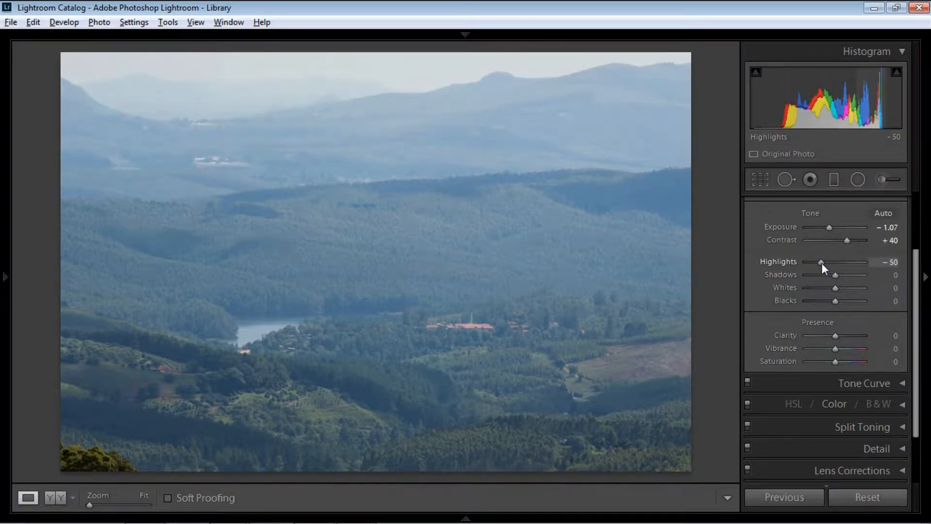
mouse_move(821, 263)
left_mouse_down()
mouse_move(808, 263)
mouse_move(819, 264)
left_mouse_up()
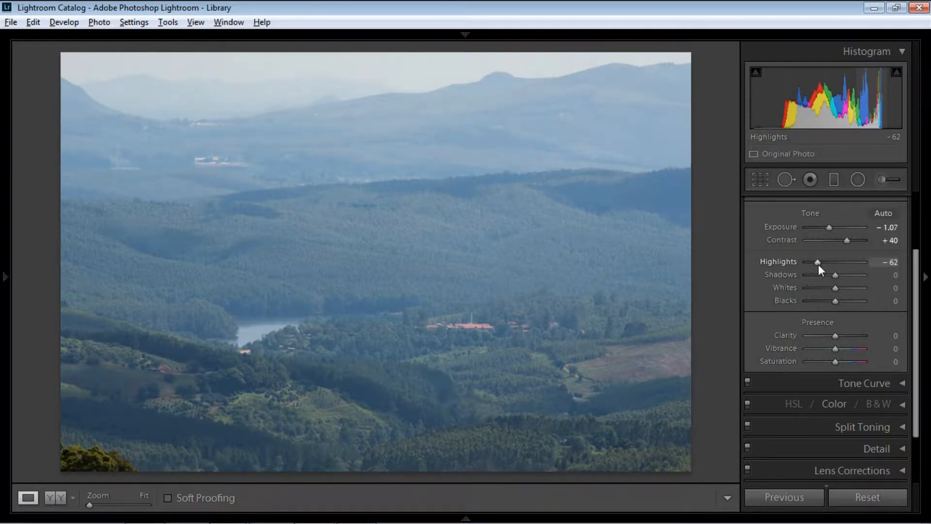
Set the photo's Shadows to -10 and Whites to -50
left_click(836, 277)
mouse_move(838, 276)
left_mouse_down()
mouse_move(881, 284)
mouse_move(830, 282)
left_mouse_up()
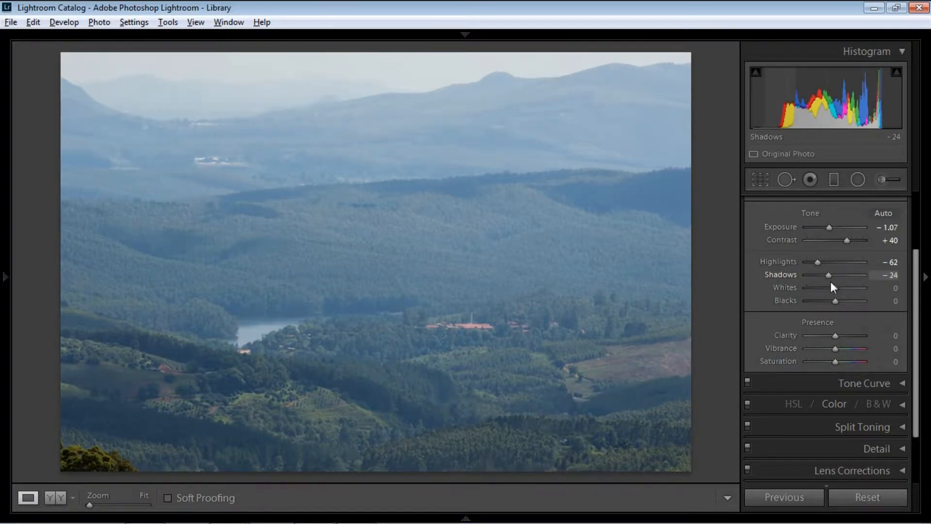
mouse_move(830, 281)
left_mouse_down()
mouse_move(801, 282)
mouse_move(835, 282)
left_mouse_up()
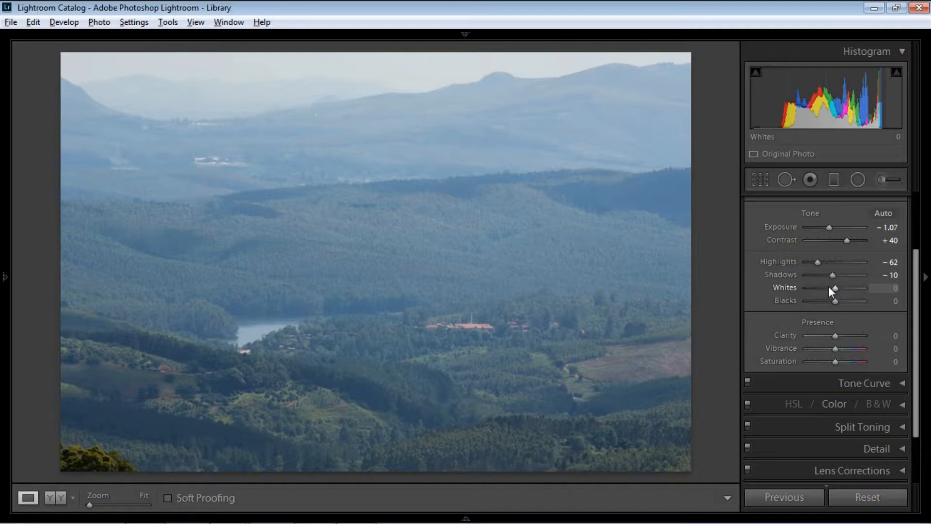
mouse_move(829, 288)
left_mouse_down()
mouse_move(900, 288)
mouse_move(808, 285)
mouse_move(822, 285)
left_mouse_up()
Darken the photo's Blacks to -60
left_click_drag(916, 291, 910, 321)
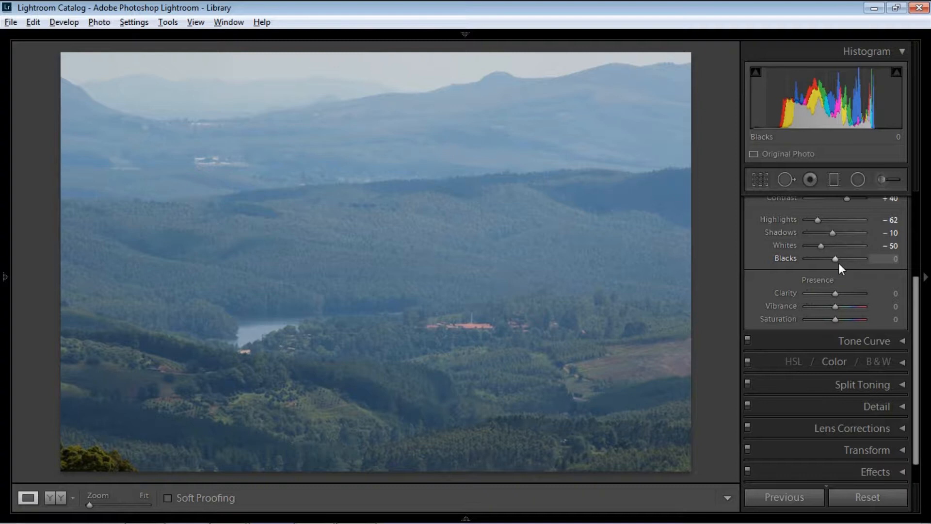
mouse_move(835, 259)
left_mouse_down()
mouse_move(892, 269)
mouse_move(798, 260)
mouse_move(819, 260)
left_mouse_up()
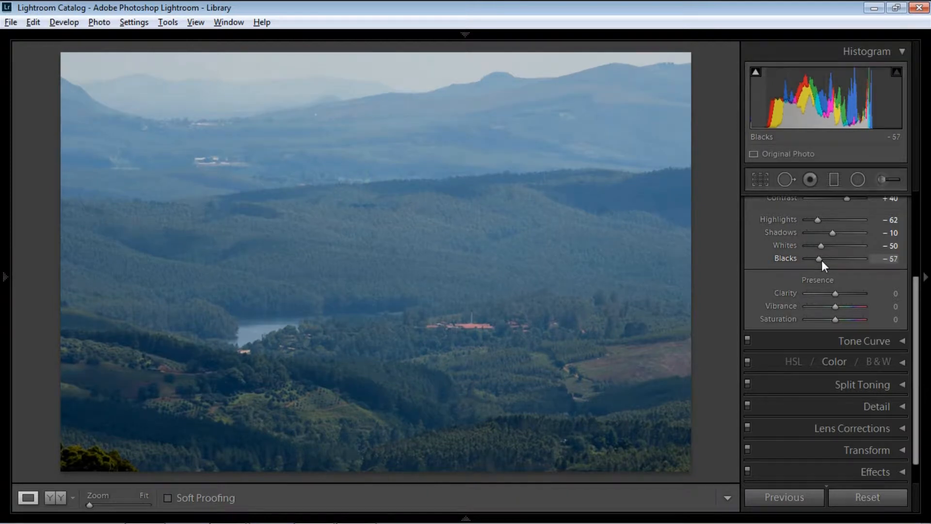
left_click_drag(820, 260, 822, 260)
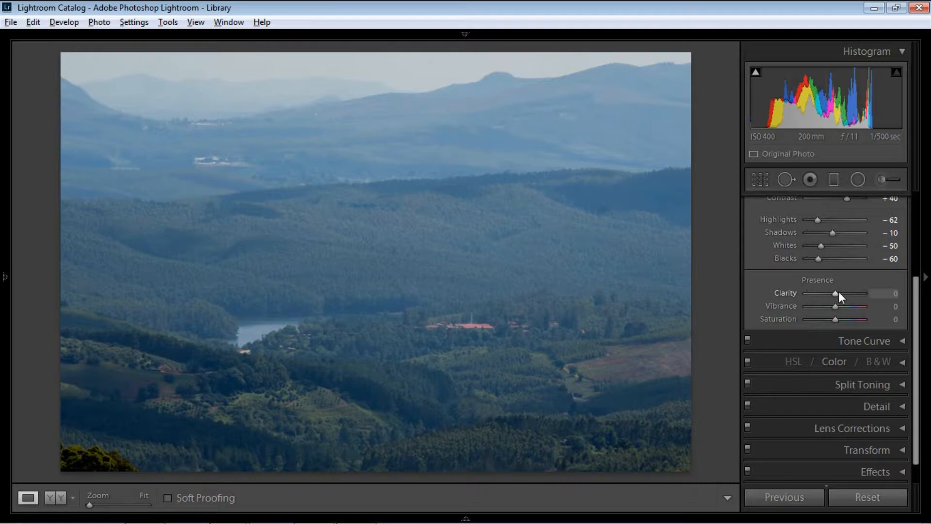
Preview the photo's Clarity at -100, and set it to +71
left_click_drag(834, 293, 797, 293)
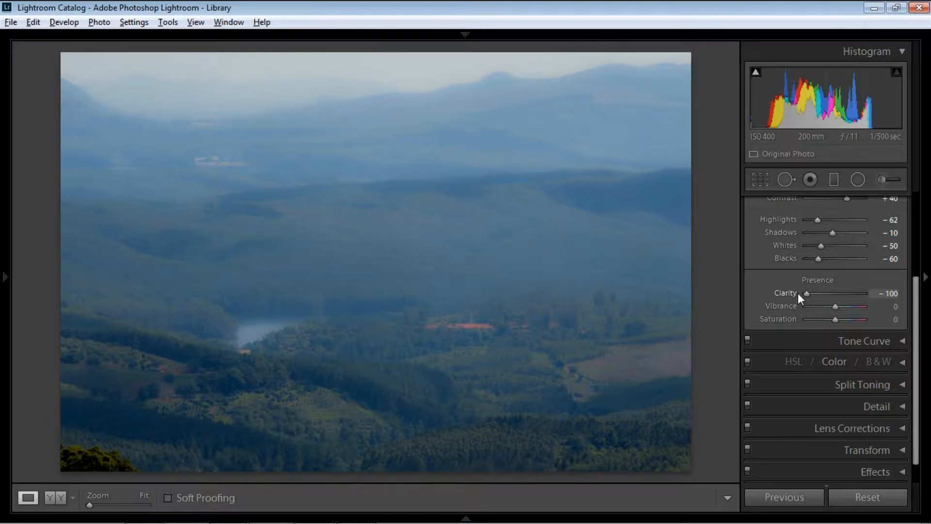
left_click_drag(801, 293, 851, 298)
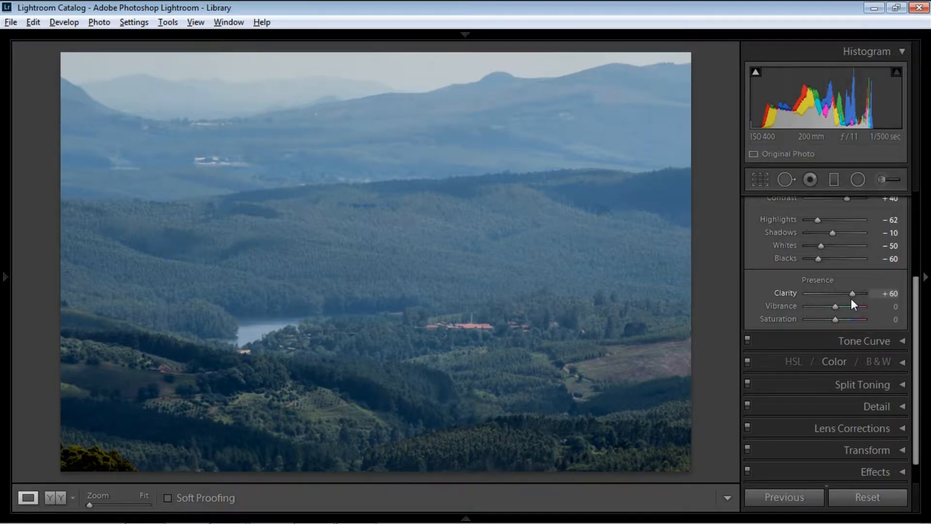
left_click_drag(852, 298, 855, 298)
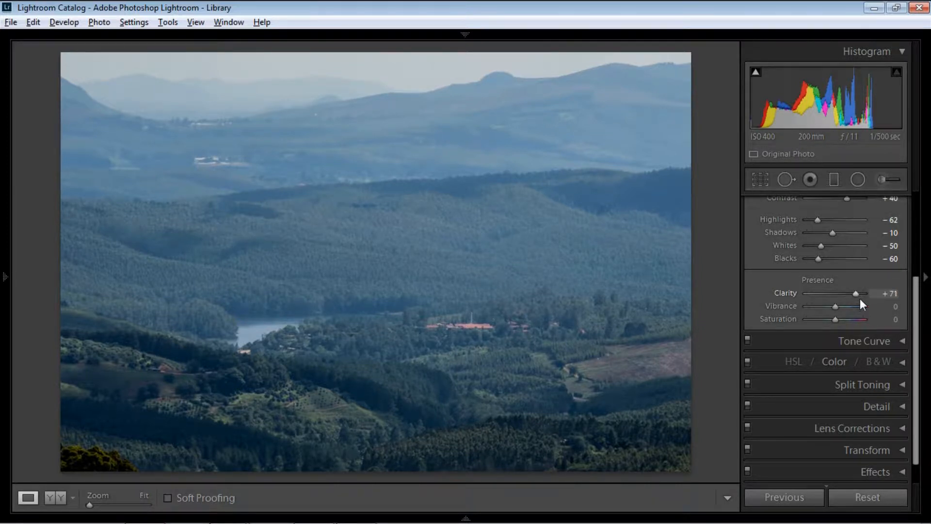
Set the photo's Vibrance to +21 and Saturation to +10, and collapse the Basic adjustments
left_click_drag(916, 304, 917, 327)
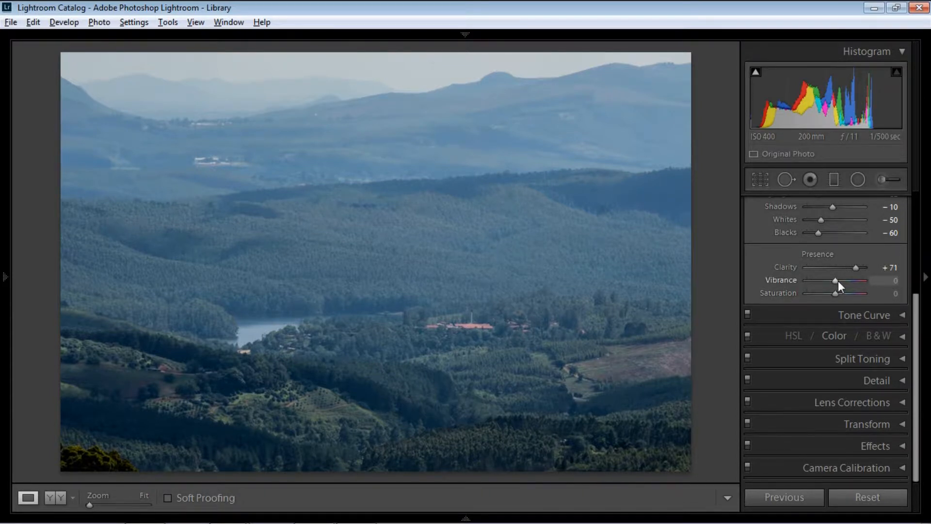
mouse_move(837, 281)
left_mouse_down()
mouse_move(790, 280)
mouse_move(843, 283)
left_mouse_up()
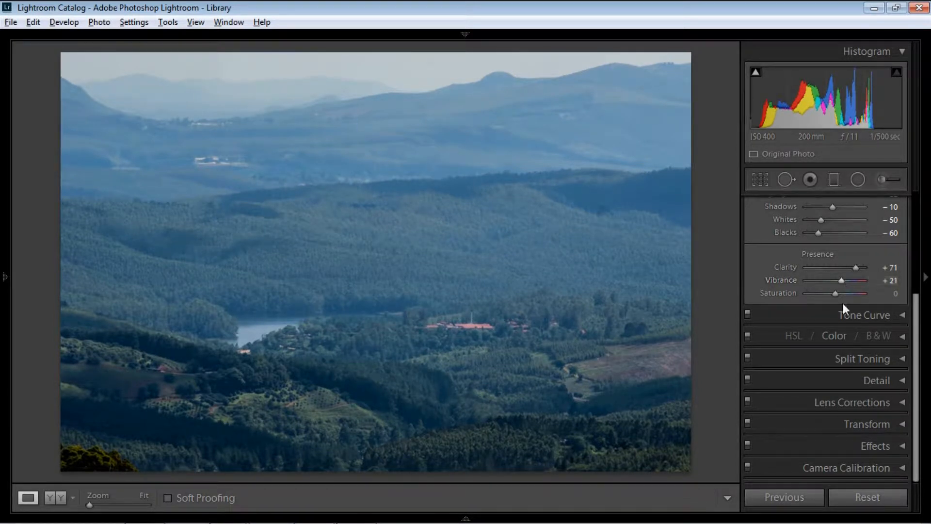
mouse_move(834, 295)
left_mouse_down()
mouse_move(773, 293)
mouse_move(883, 295)
mouse_move(837, 293)
left_mouse_up()
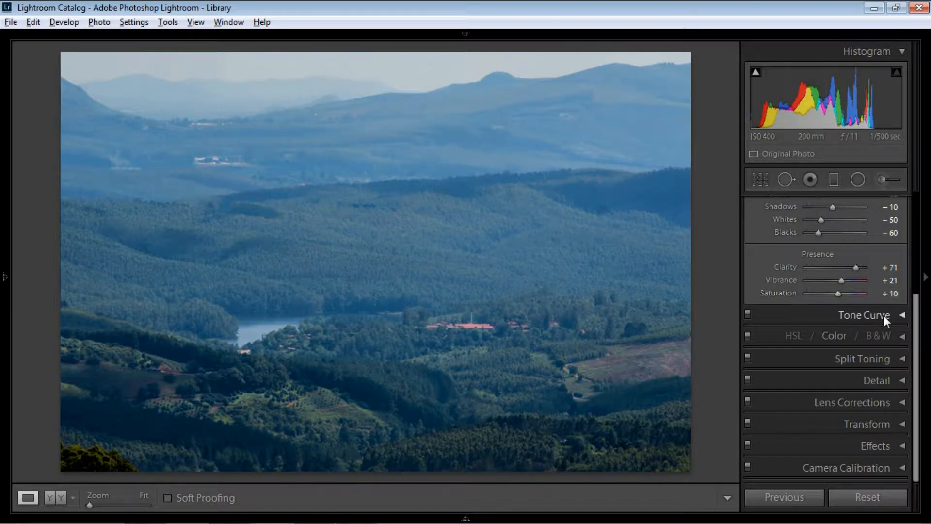
left_click_drag(915, 337, 909, 222)
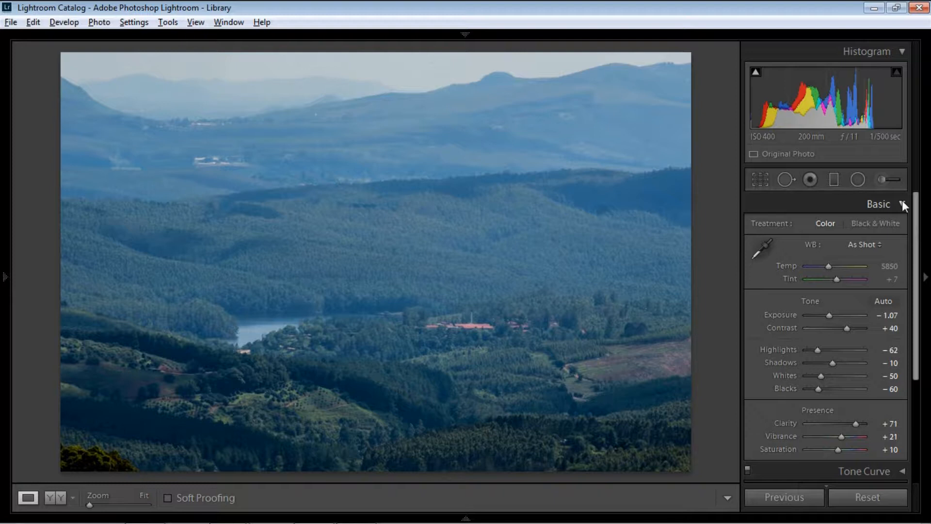
left_click(901, 204)
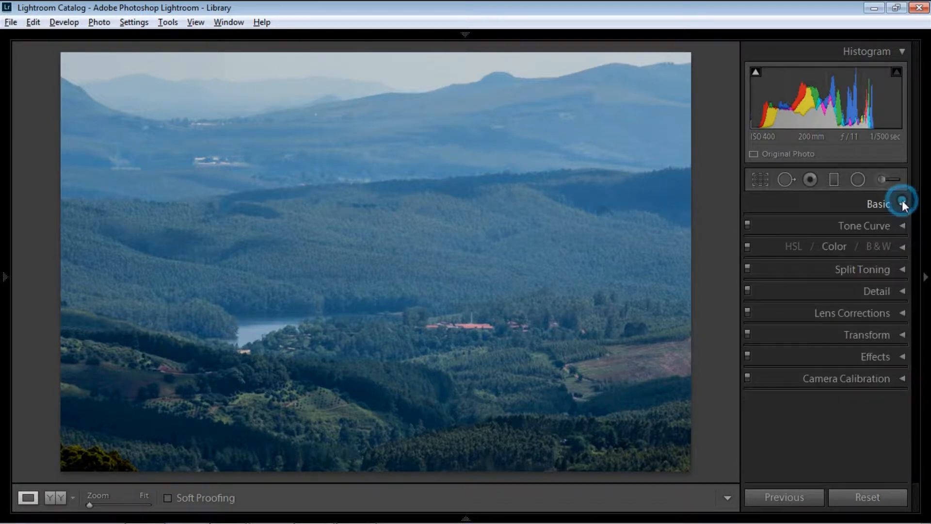
Apply the Medium Contrast point curve to the photo's tone curve and collapse the Tone Curve settings
left_click(901, 226)
left_click_drag(910, 241, 916, 285)
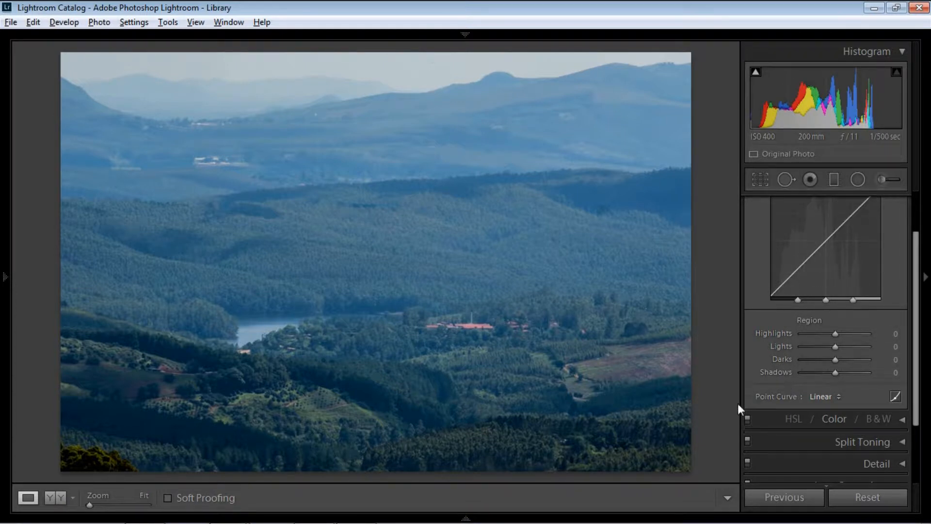
left_click(825, 396)
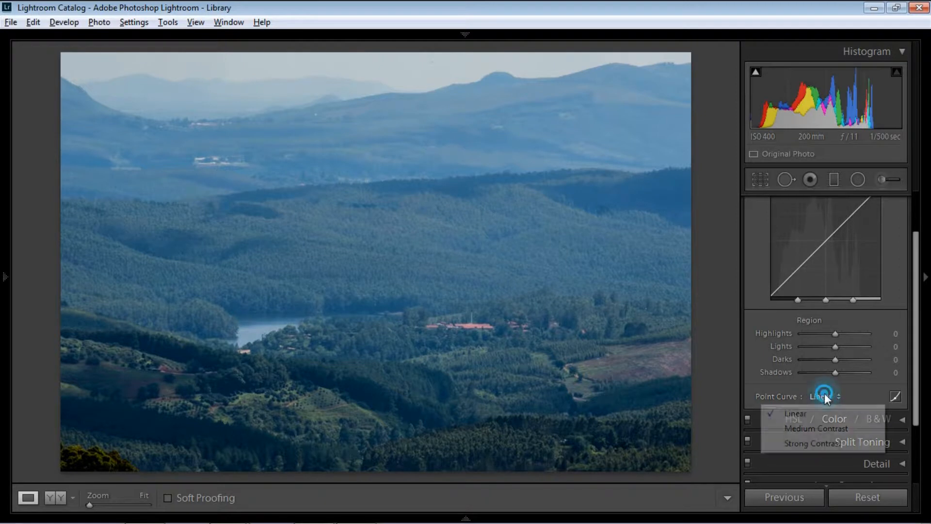
left_click(836, 428)
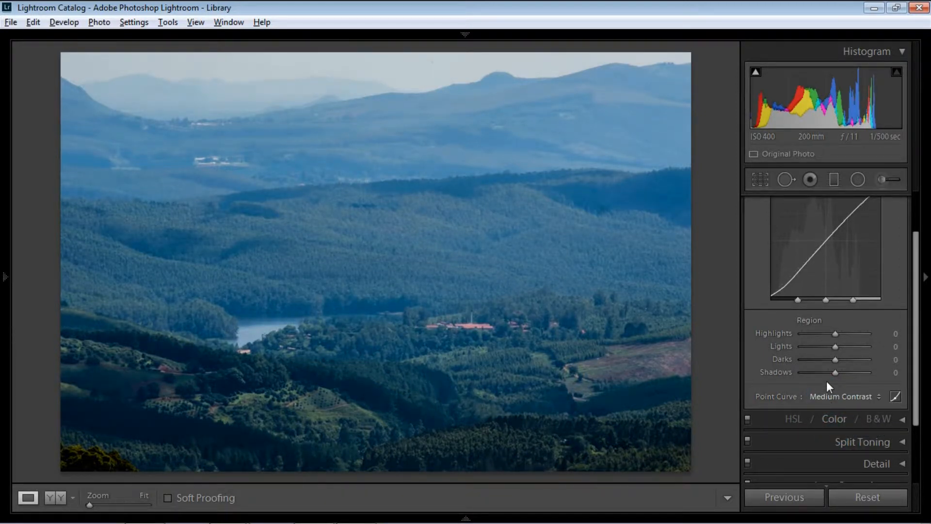
left_click_drag(911, 286, 914, 224)
left_click(901, 218)
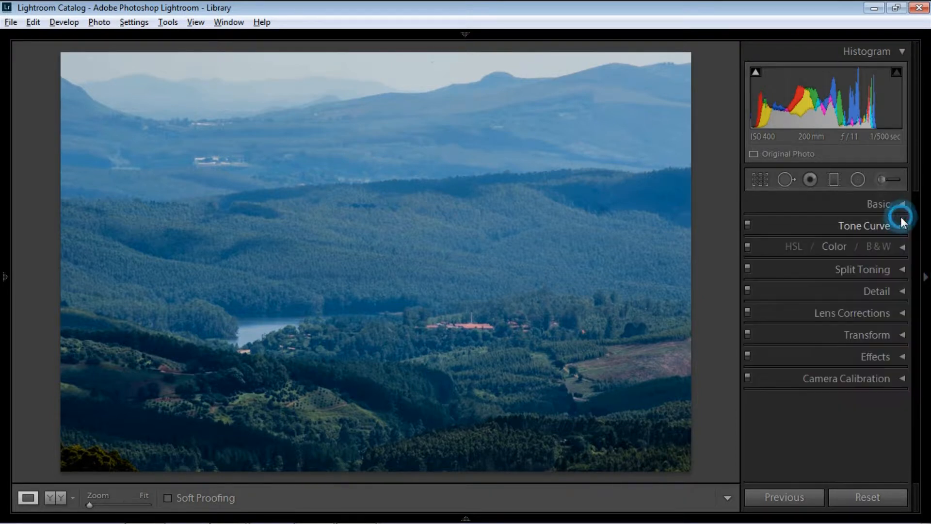
left_click(904, 225)
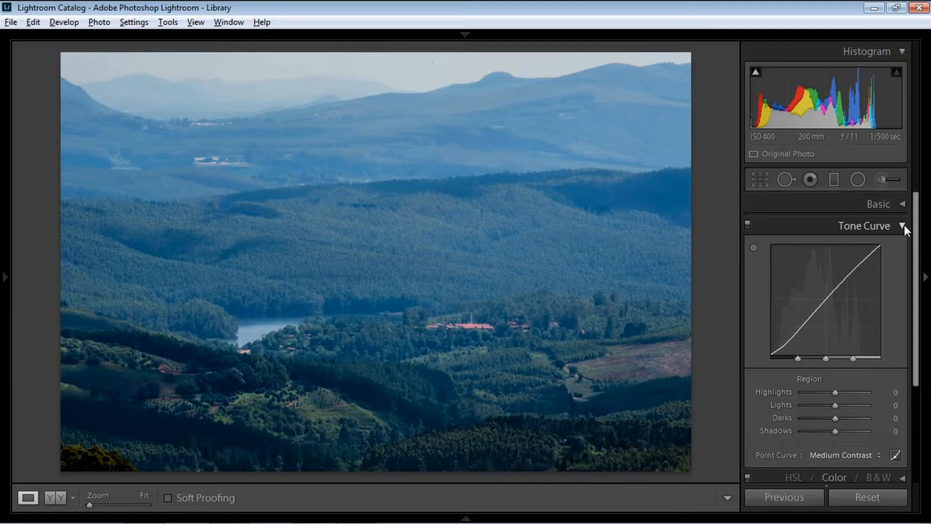
left_click(904, 225)
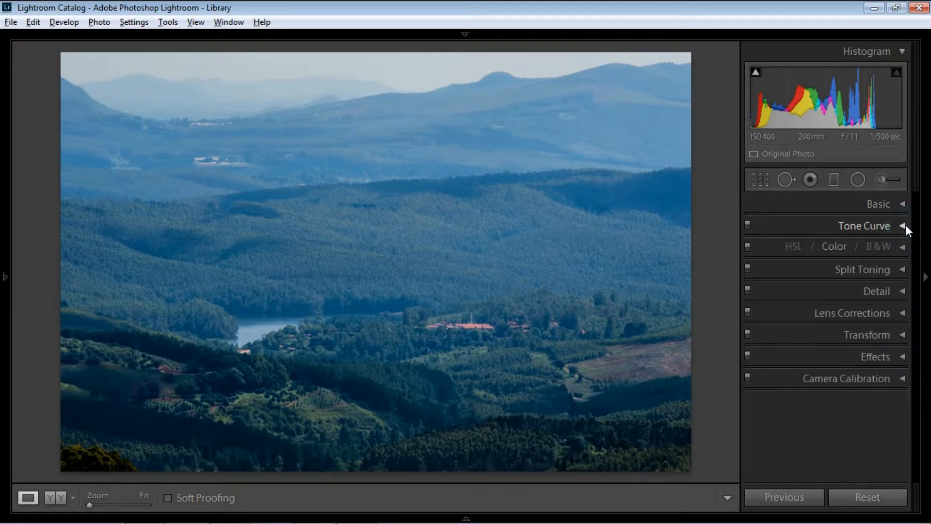
Expand the Color adjustments, view all colour ranges, and set the Green Hue to +31
left_click(903, 244)
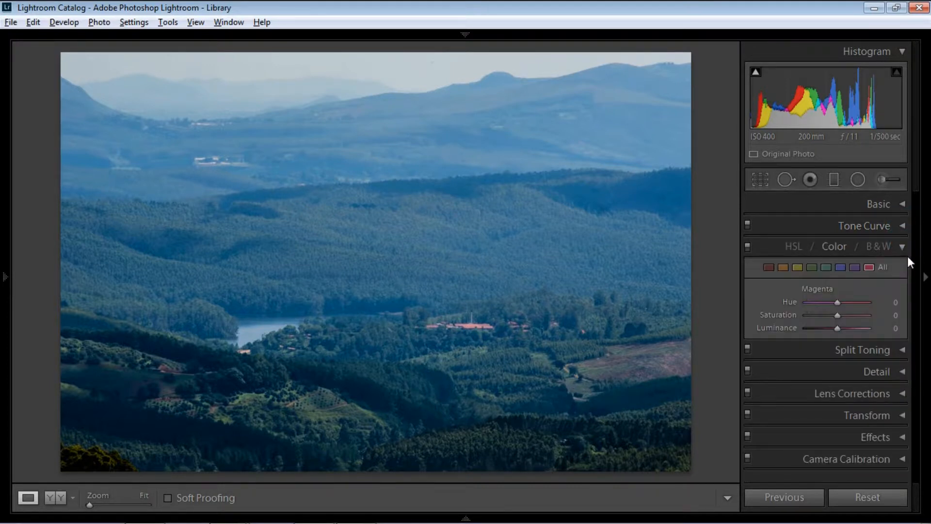
double_click(901, 247)
left_click(882, 266)
mouse_move(915, 289)
left_mouse_down()
mouse_move(914, 433)
mouse_move(908, 303)
left_mouse_up()
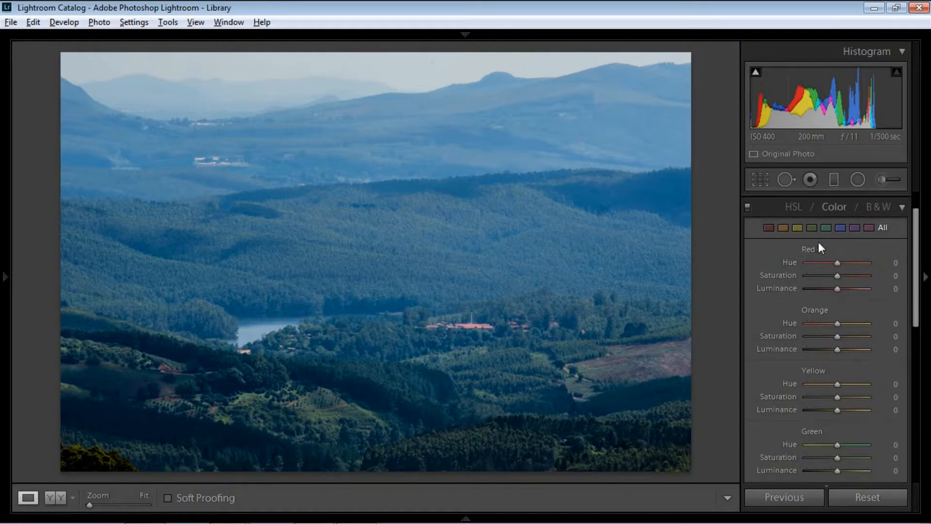
left_click(808, 229)
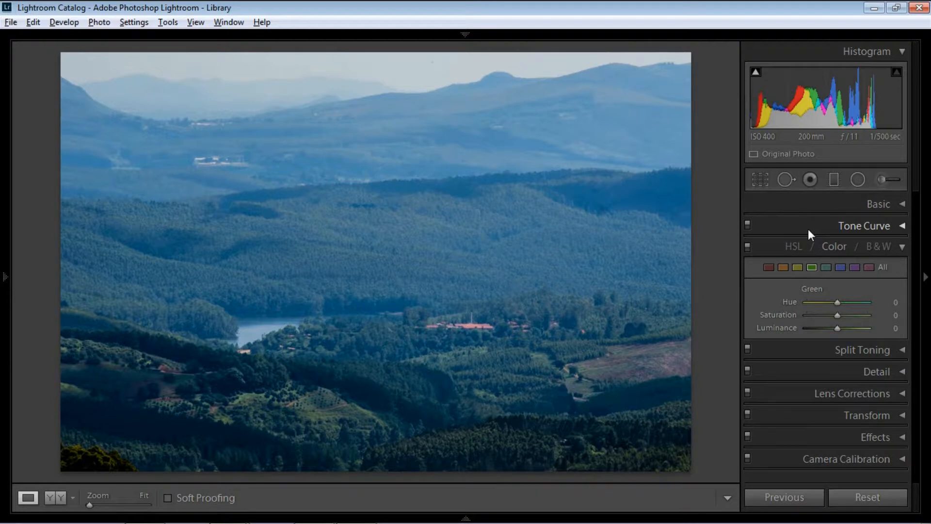
mouse_move(836, 302)
left_mouse_down()
mouse_move(819, 305)
mouse_move(873, 306)
mouse_move(801, 307)
mouse_move(845, 313)
left_mouse_up()
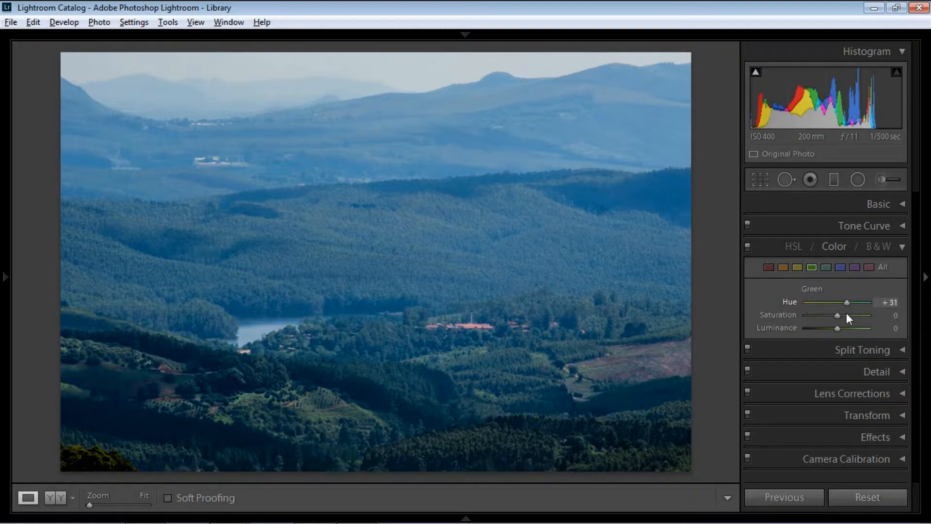
left_click_drag(846, 313, 846, 313)
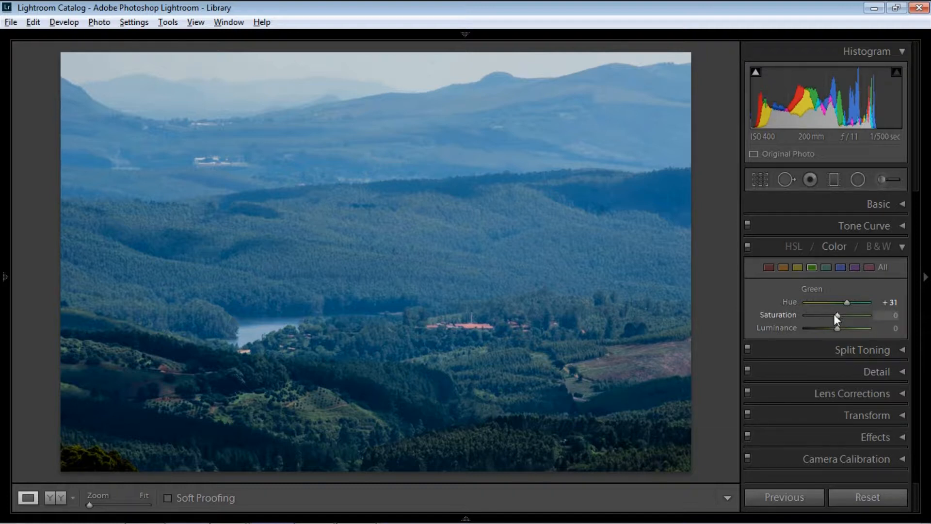
Set the Green Saturation to +31 and lower the Green Luminance slightly
left_click_drag(834, 312, 843, 314)
left_click_drag(842, 314, 841, 314)
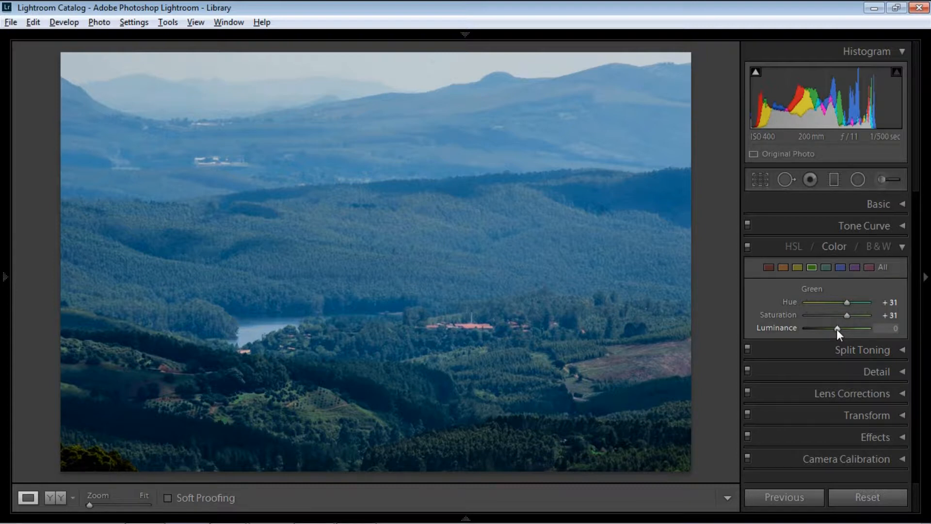
mouse_move(837, 329)
left_mouse_down()
mouse_move(890, 333)
mouse_move(824, 333)
mouse_move(847, 332)
mouse_move(833, 333)
left_mouse_up()
Set the Aqua Hue to -49 and the Aqua Saturation to +29
left_click(826, 267)
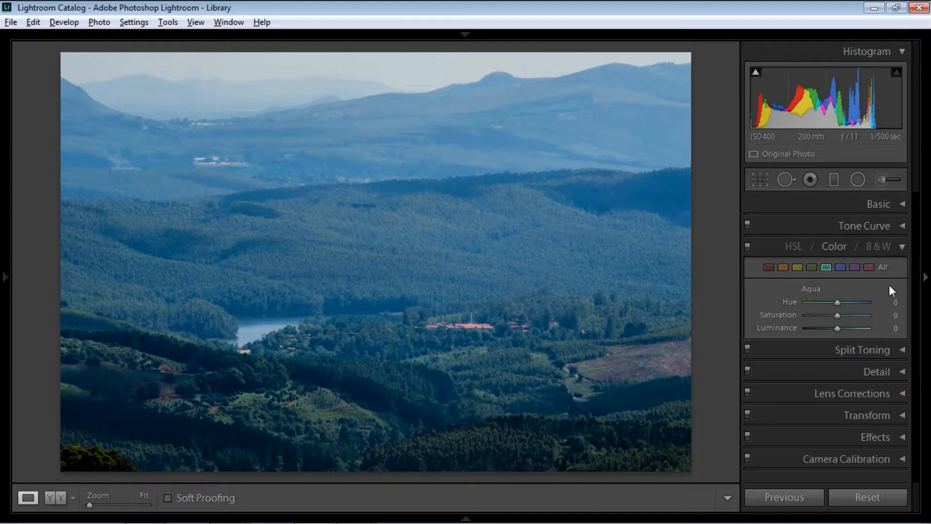
left_click_drag(834, 301, 862, 301)
mouse_move(822, 304)
left_mouse_down()
mouse_move(838, 306)
mouse_move(802, 302)
mouse_move(863, 302)
mouse_move(816, 301)
mouse_move(824, 303)
left_mouse_up()
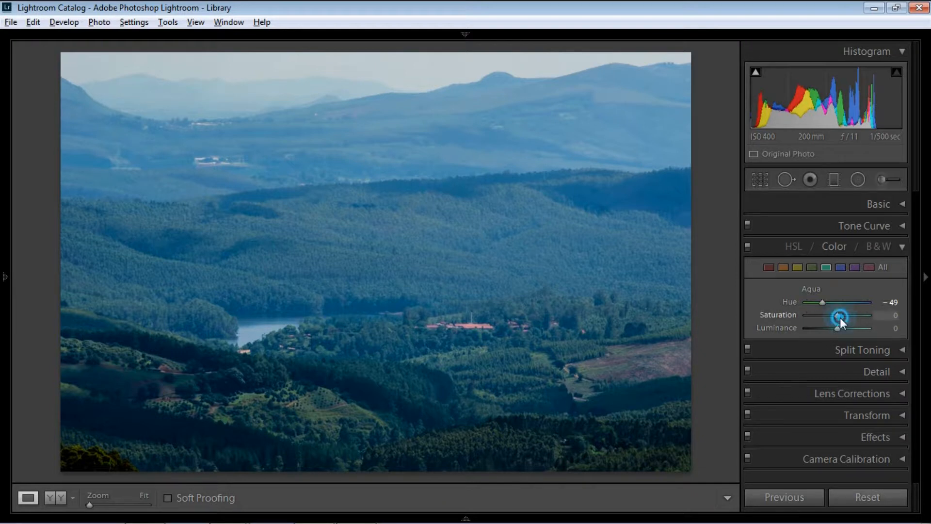
left_click_drag(840, 318, 848, 323)
left_click_drag(848, 321, 854, 322)
left_click_drag(849, 321, 848, 321)
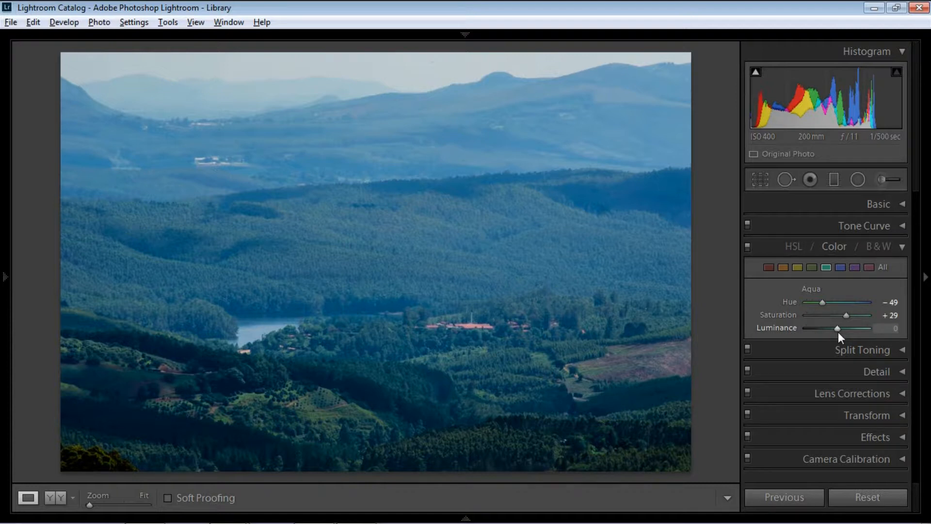
Preview the Aqua Luminance at +100, and set it to about -27
left_click_drag(838, 332, 894, 340)
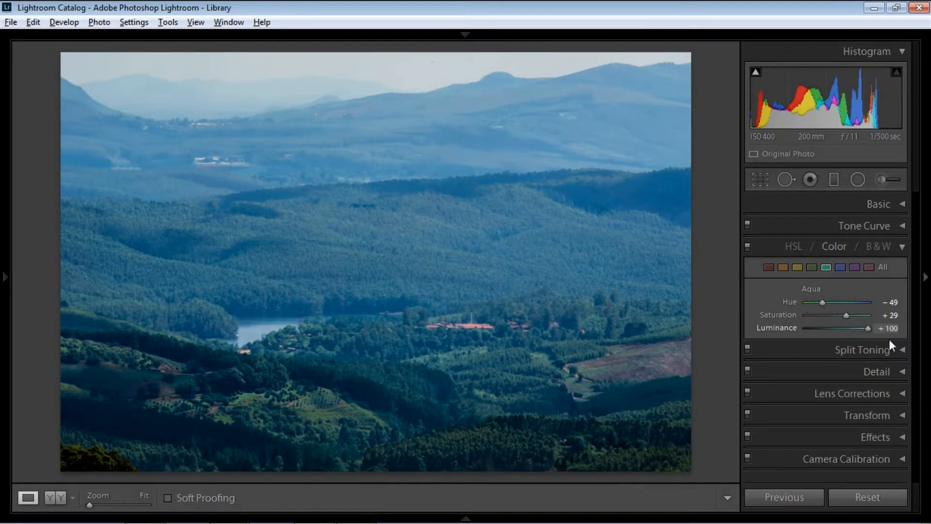
left_click_drag(853, 337, 829, 330)
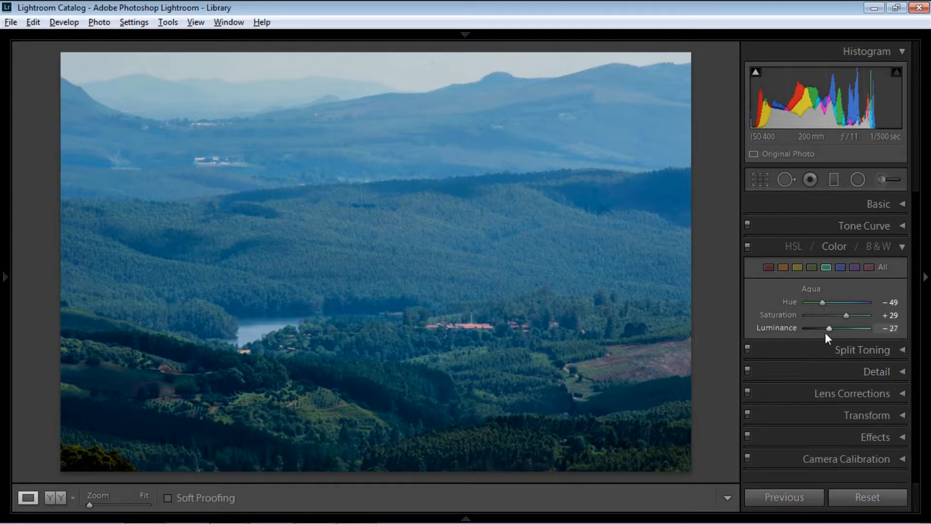
mouse_move(826, 332)
left_mouse_down()
mouse_move(834, 332)
mouse_move(826, 332)
left_mouse_up()
Set the Blue Hue to +44 and the Blue Saturation to +20
left_click(839, 266)
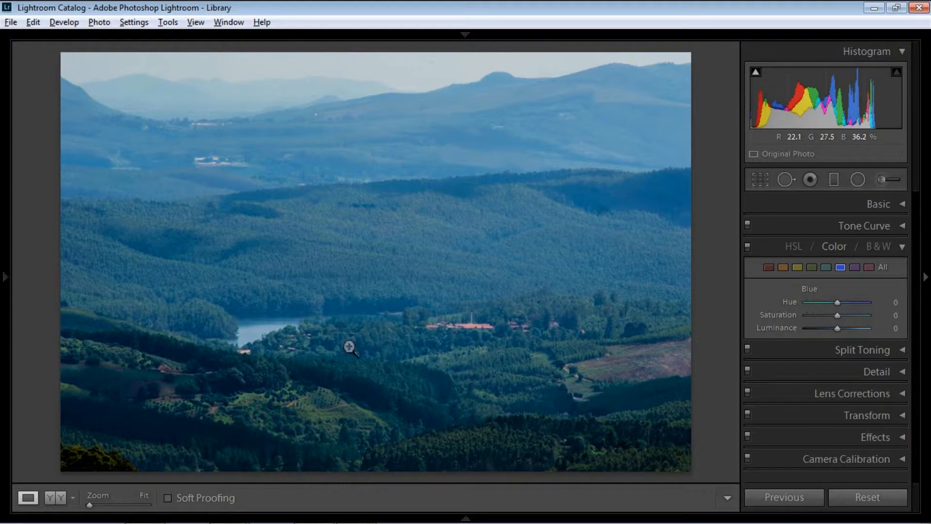
left_click_drag(837, 304, 803, 304)
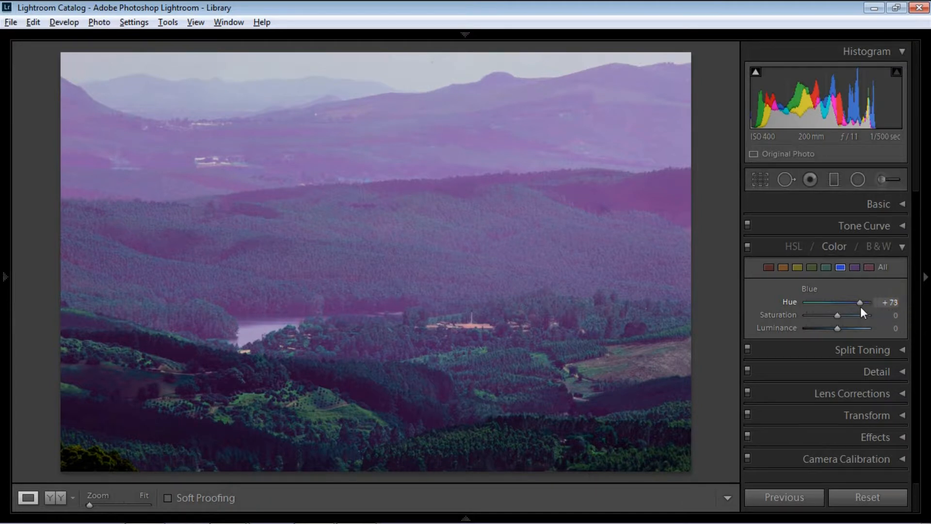
left_click_drag(860, 307, 851, 306)
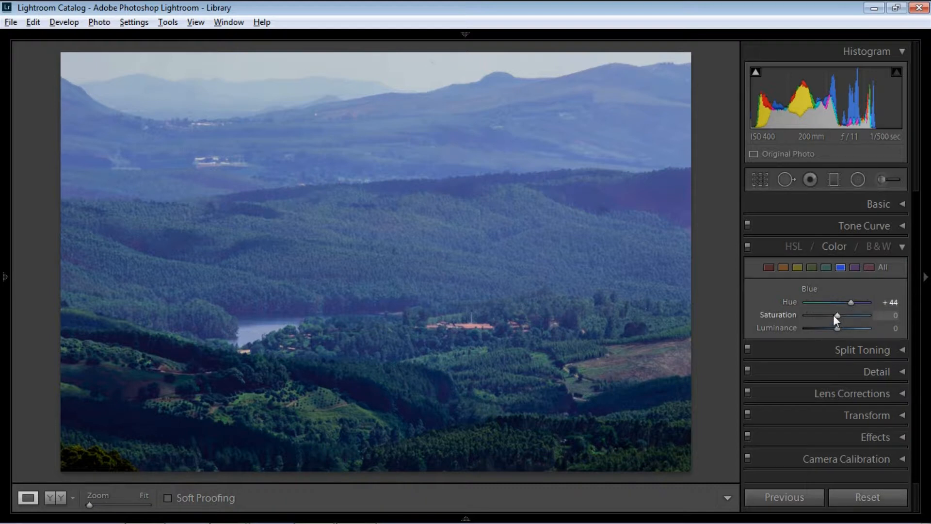
left_click_drag(835, 315, 842, 315)
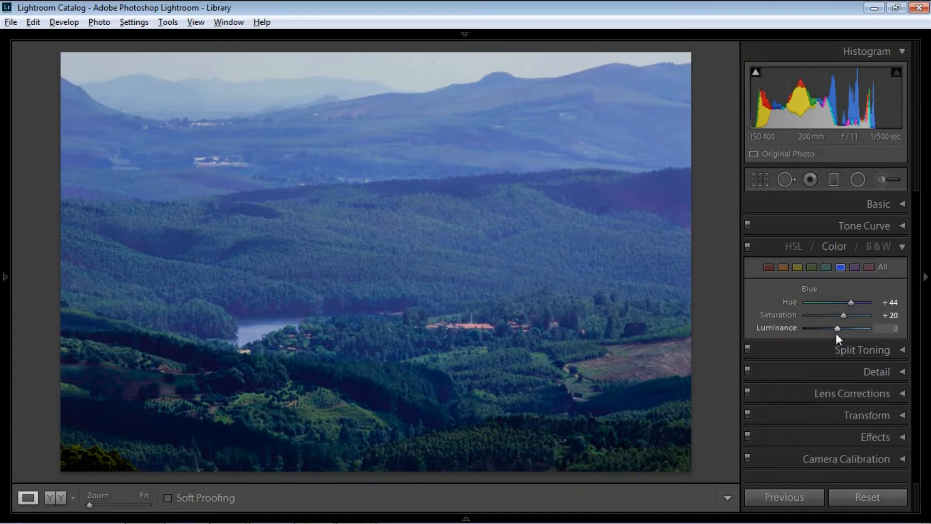
Preview the Blue Luminance at +100 and -100, set it to -18, and collapse the Color adjustments
left_click_drag(836, 333, 888, 333)
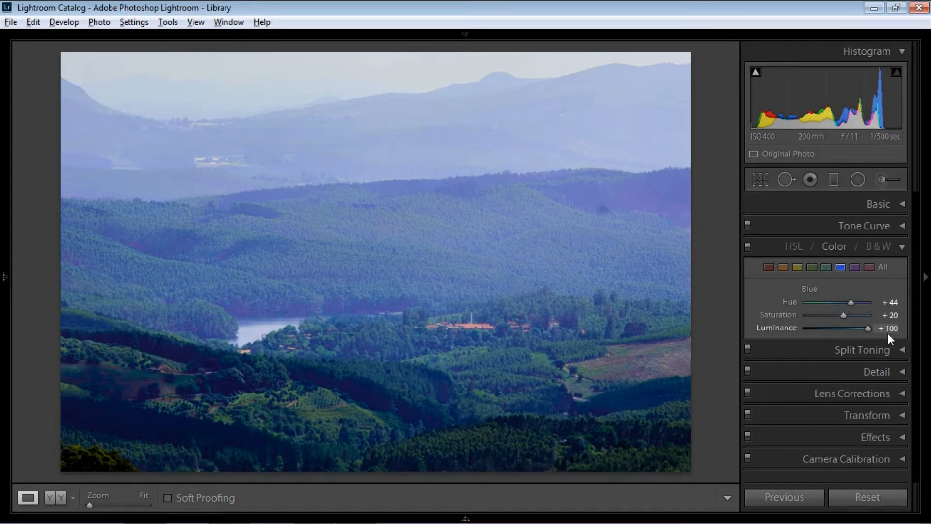
left_click_drag(872, 333, 793, 333)
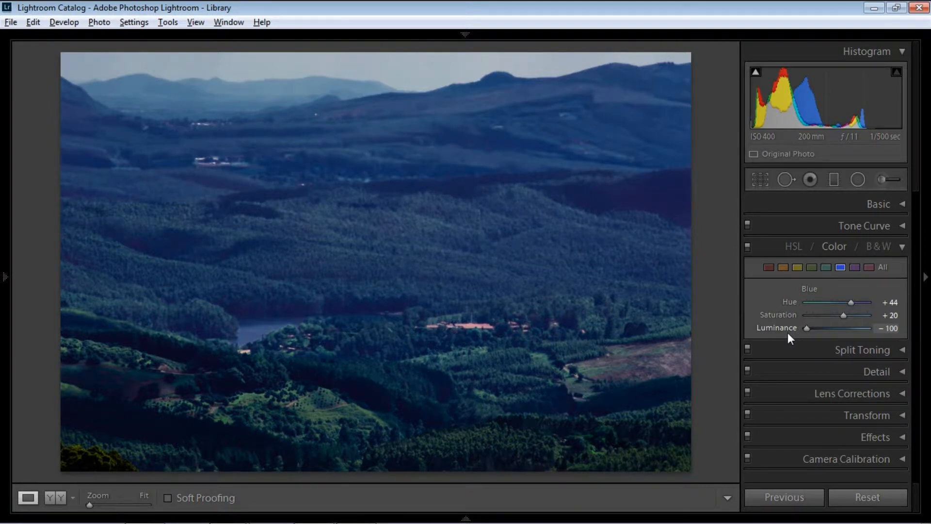
left_click_drag(787, 333, 830, 332)
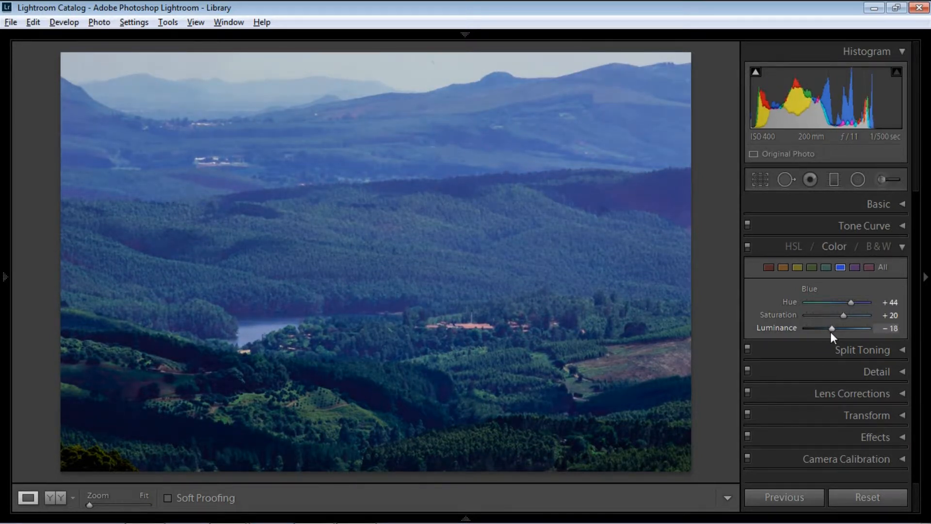
left_click(905, 246)
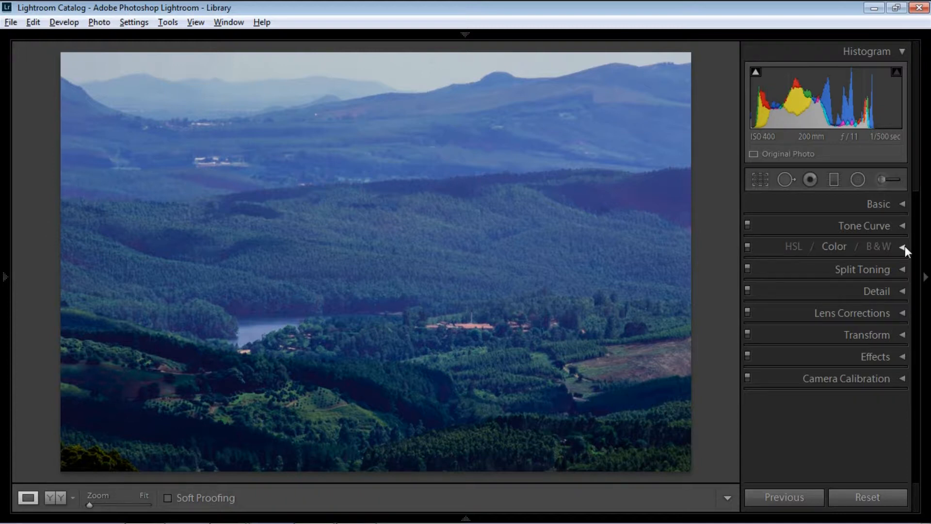
Sharpen the photo with Amount 59, Radius 1.5 and Detail 55, and collapse the Detail settings
left_click(902, 291)
left_click_drag(914, 272, 916, 296)
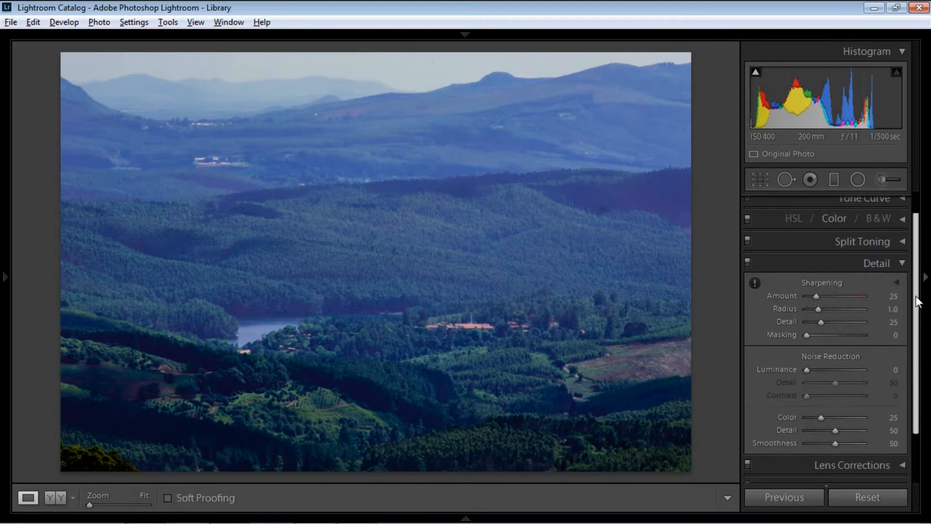
left_click(897, 243)
left_click(905, 242)
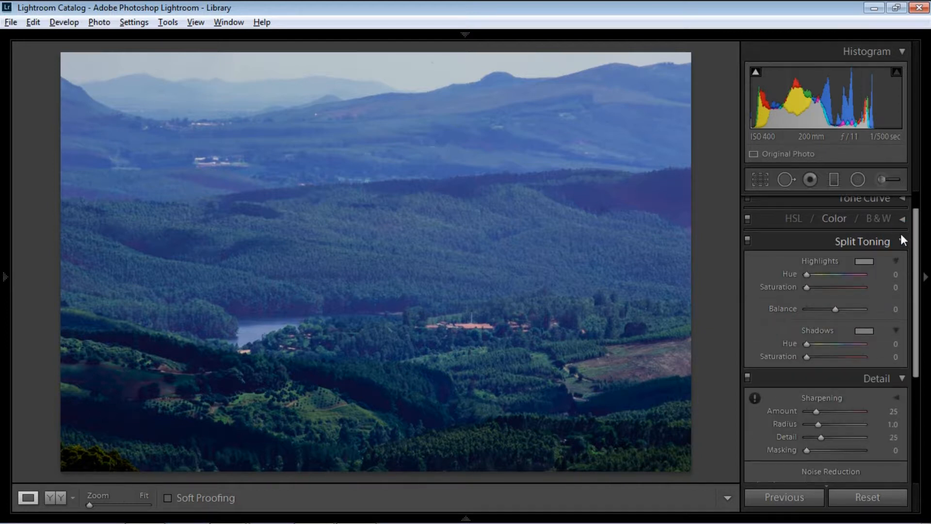
left_click(901, 235)
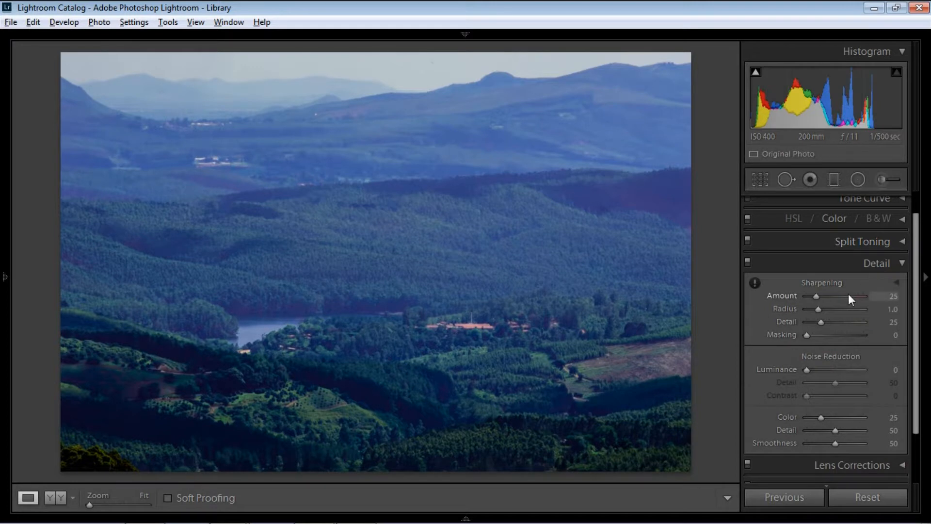
left_click_drag(819, 297, 828, 295)
left_click(819, 310)
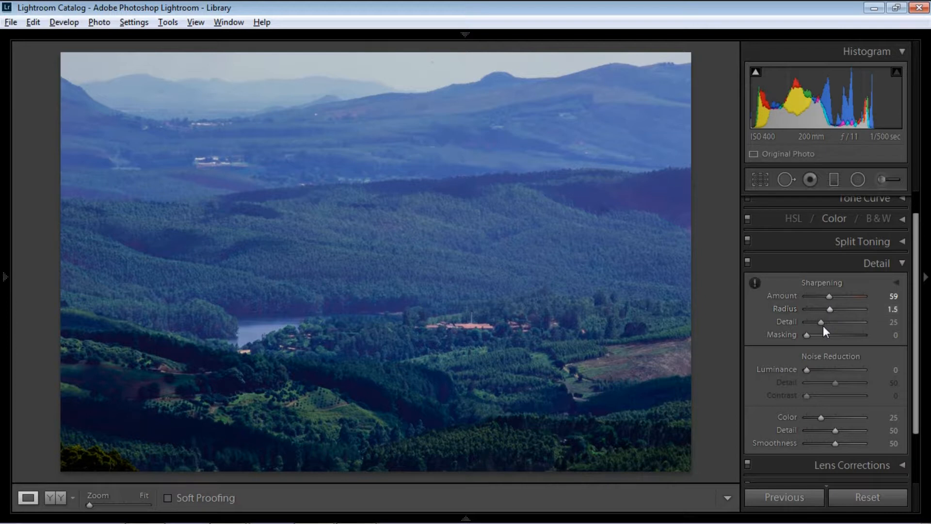
left_click(825, 325)
left_click_drag(825, 324, 839, 324)
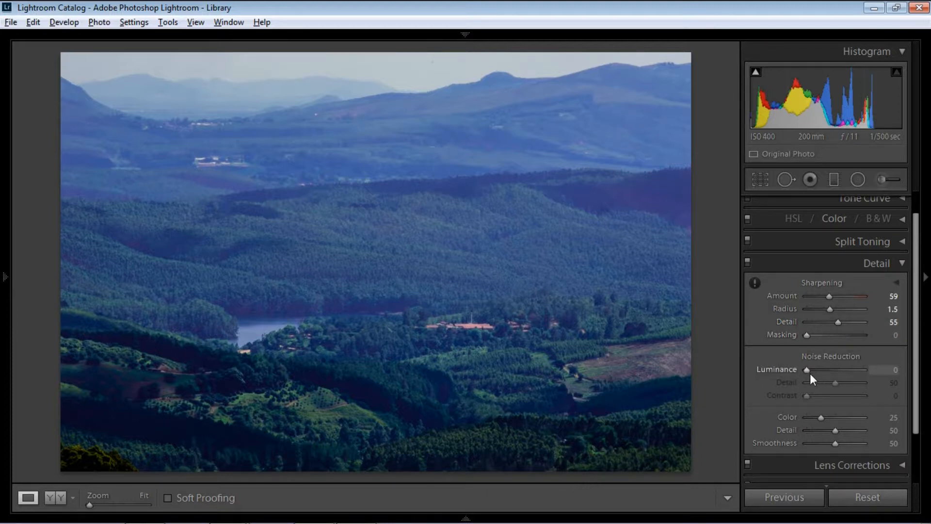
left_click(902, 266)
Turn on Remove Chromatic Aberration and Enable Profile Corrections in the photo's Lens Corrections
left_click(902, 313)
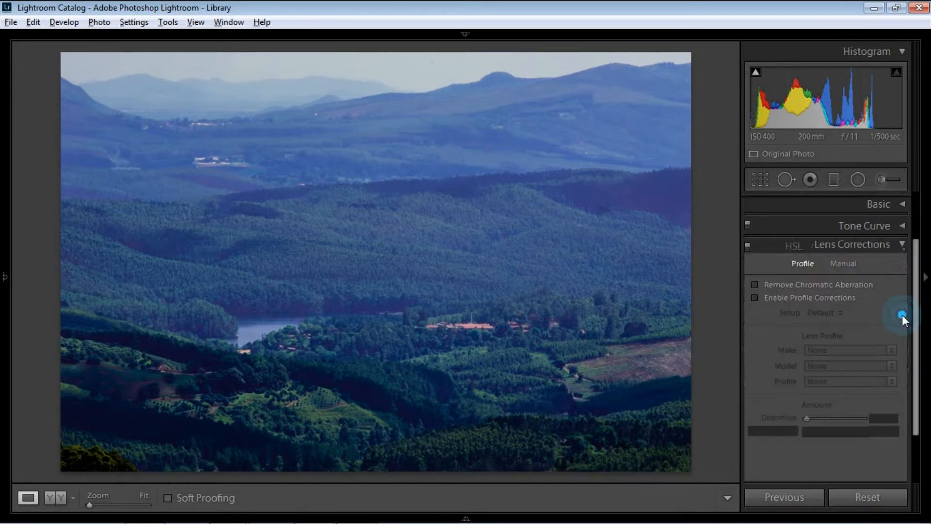
left_click_drag(919, 307, 922, 357)
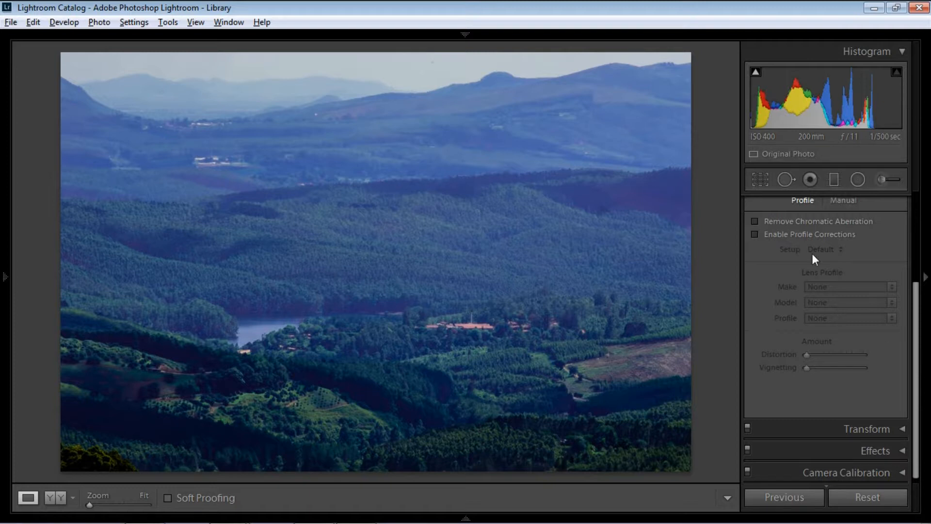
left_click(809, 221)
left_click(810, 220)
left_click(810, 221)
left_click(824, 235)
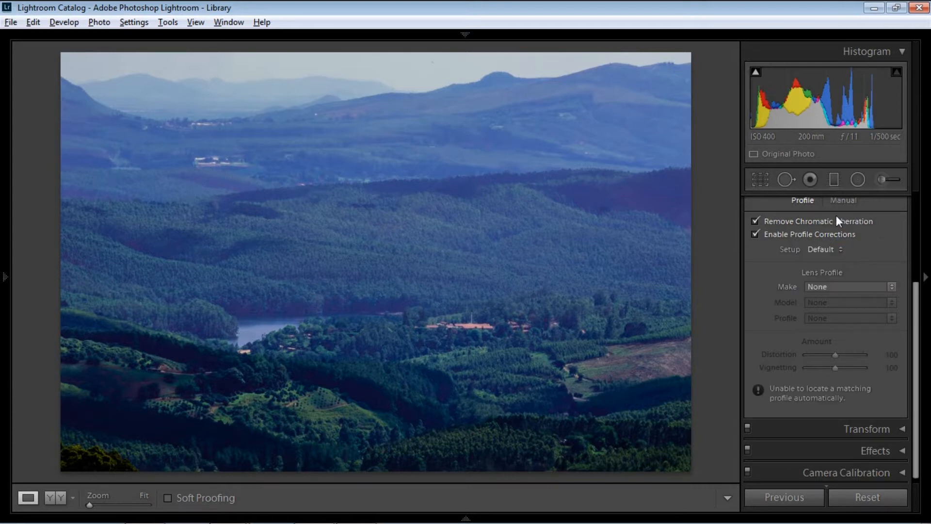
Choose Nikon as the lens profile make, compare the photo without and with profile corrections, and collapse Lens Corrections
left_click(851, 285)
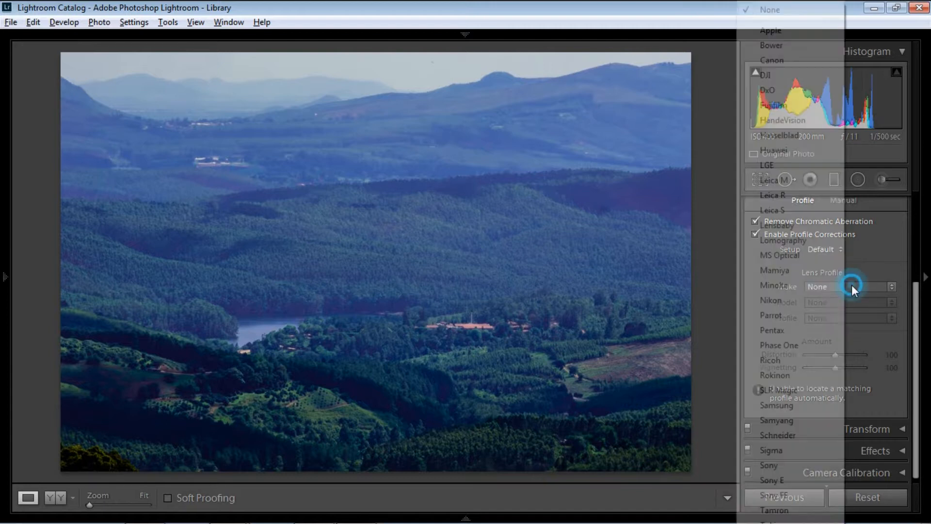
left_click(792, 302)
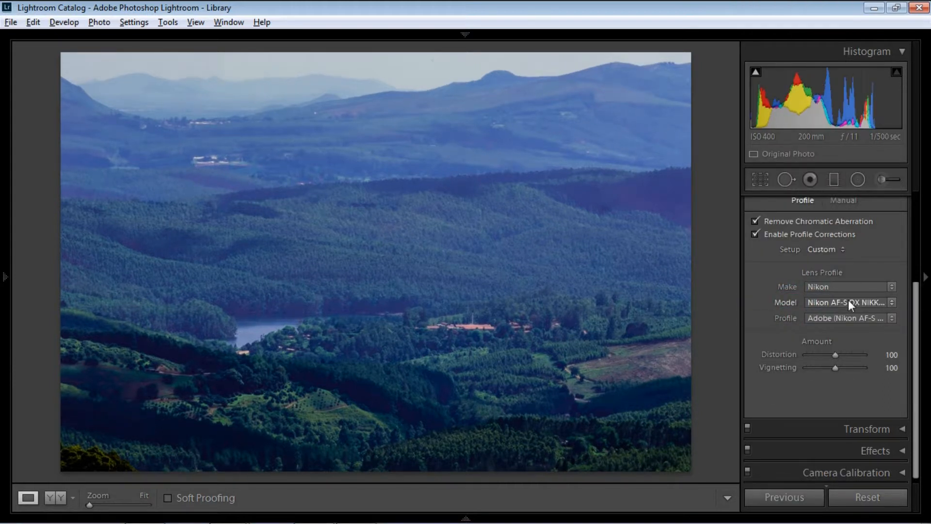
left_click(789, 233)
left_click(790, 234)
scroll(886, 212, "up", 1)
left_click(901, 211)
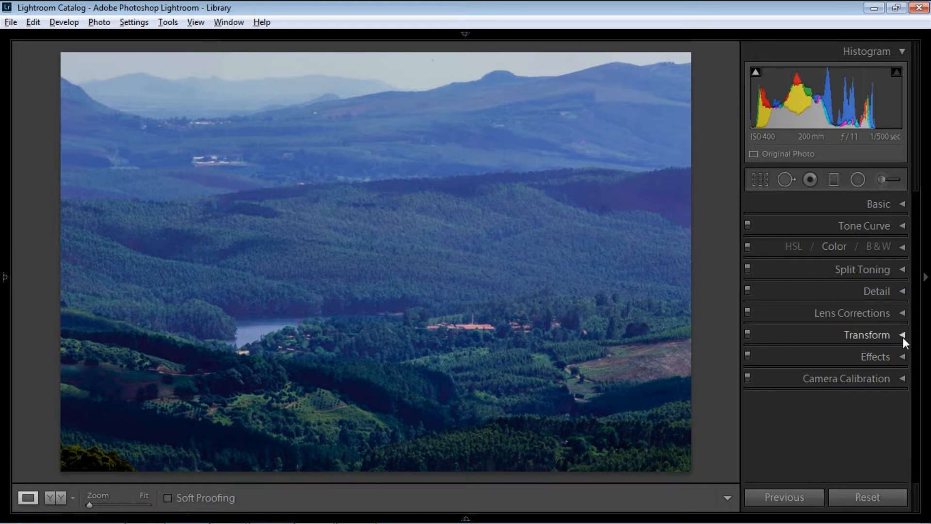
left_click(905, 381)
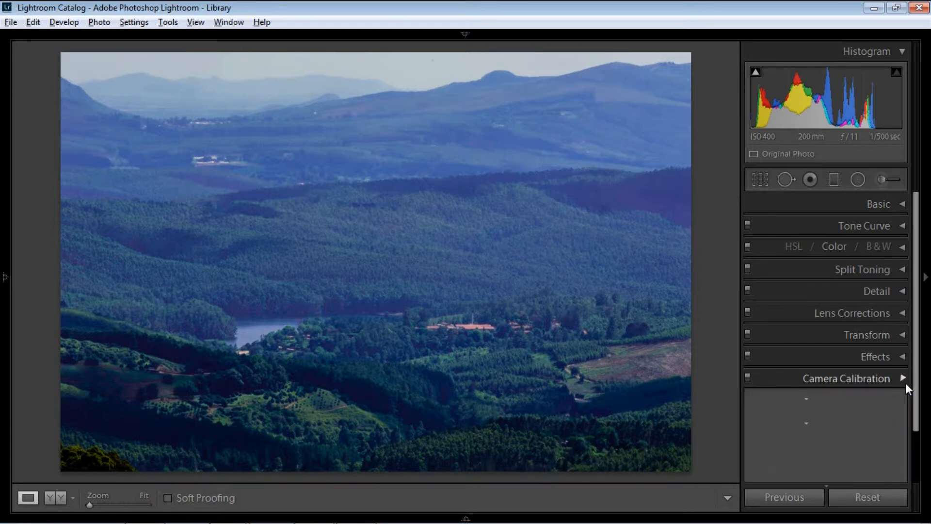
left_click(905, 244)
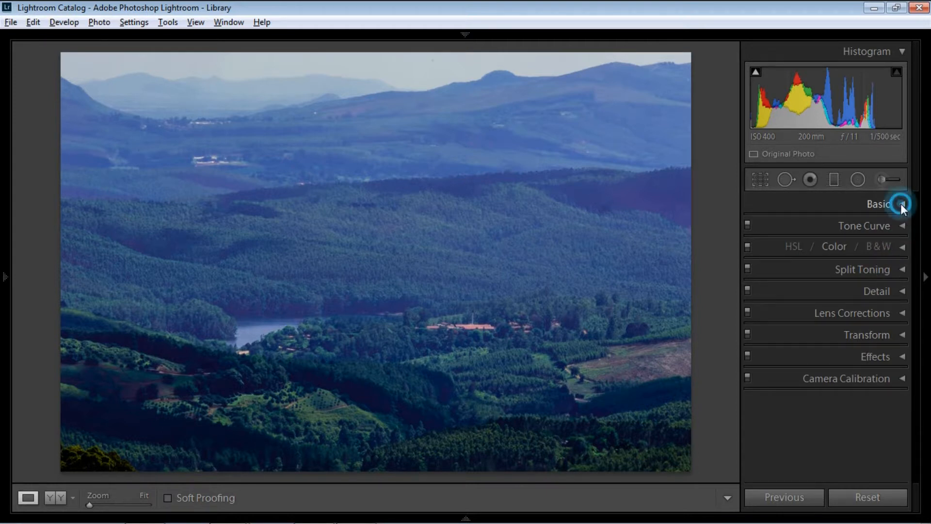
Reopen the Basic adjustments and set the white balance Temp to 7357 and Tint to -14
left_click(900, 204)
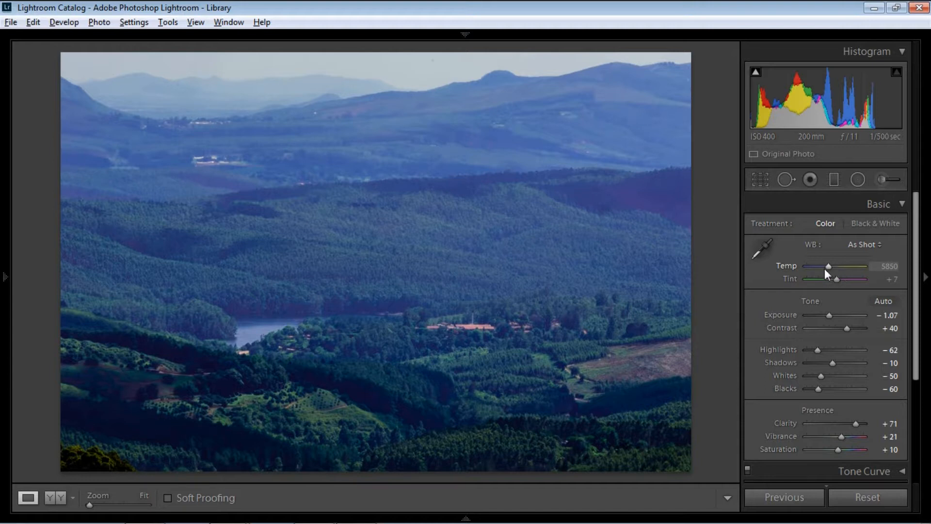
left_click_drag(830, 267, 839, 267)
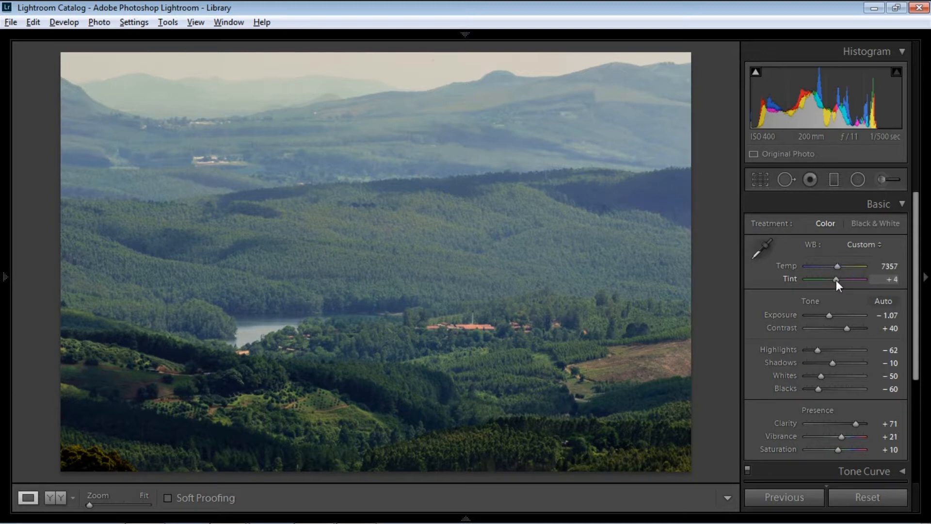
left_click_drag(834, 280, 833, 279)
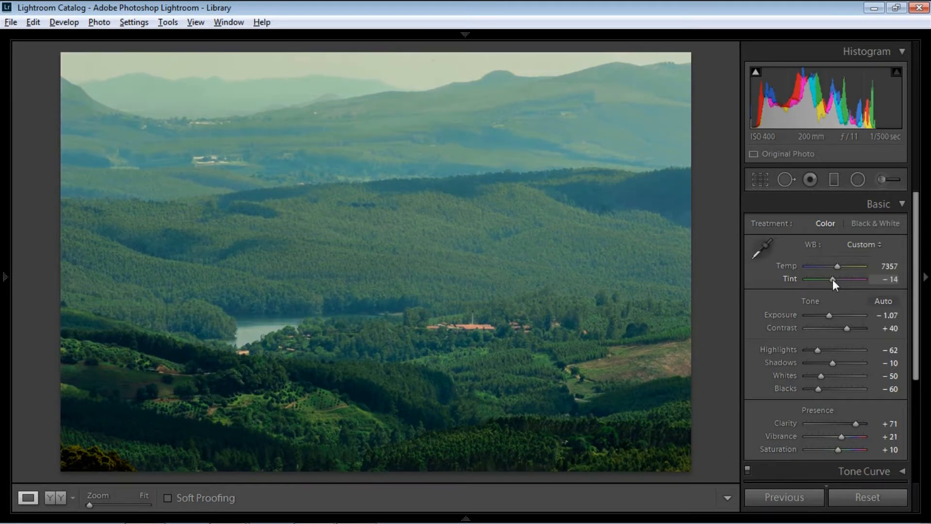
Set the photo's Tint to -7 and Saturation to +21, and collapse the Basic adjustments
mouse_move(833, 280)
left_mouse_down()
mouse_move(799, 280)
mouse_move(833, 280)
left_mouse_up()
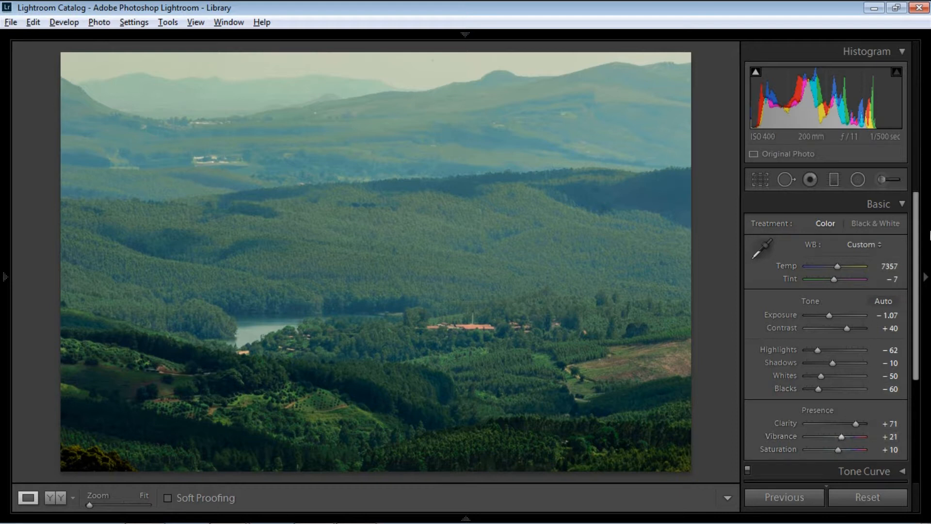
scroll(917, 260, "down", 2)
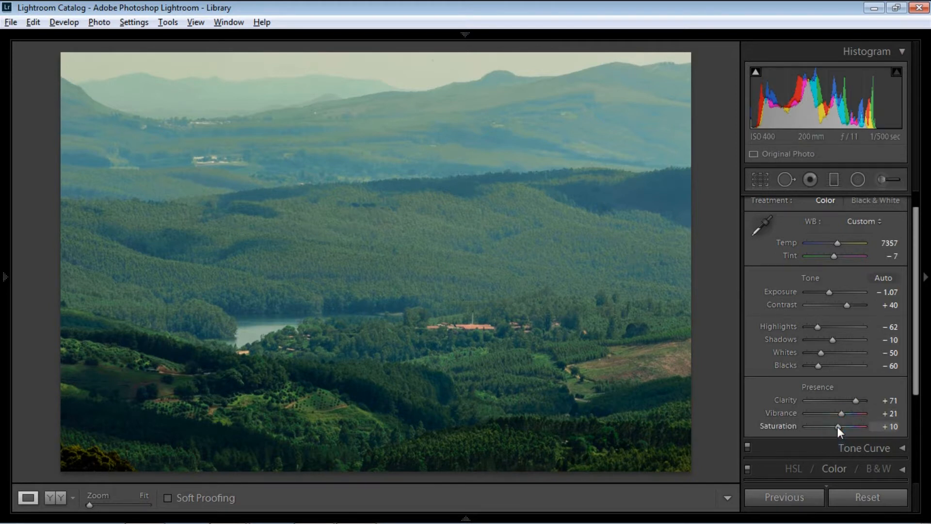
left_click_drag(838, 426, 840, 426)
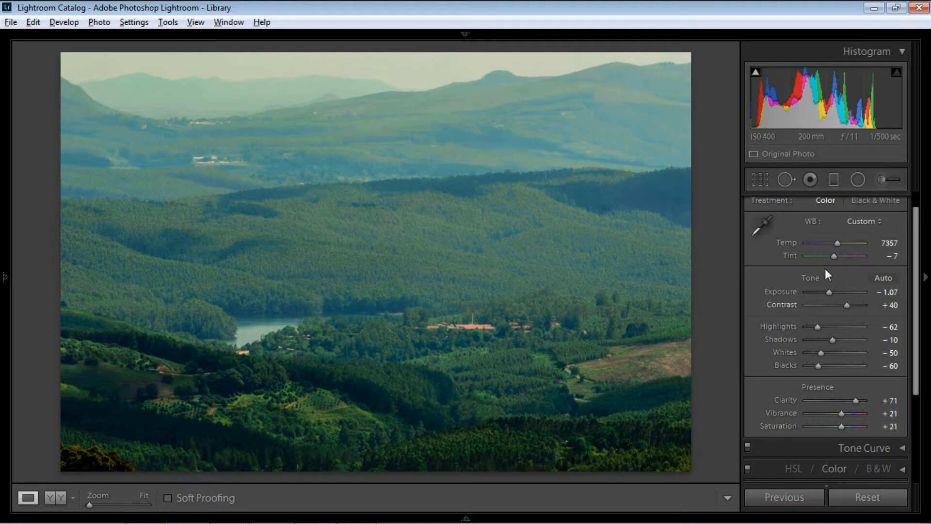
scroll(897, 233, "up", 1)
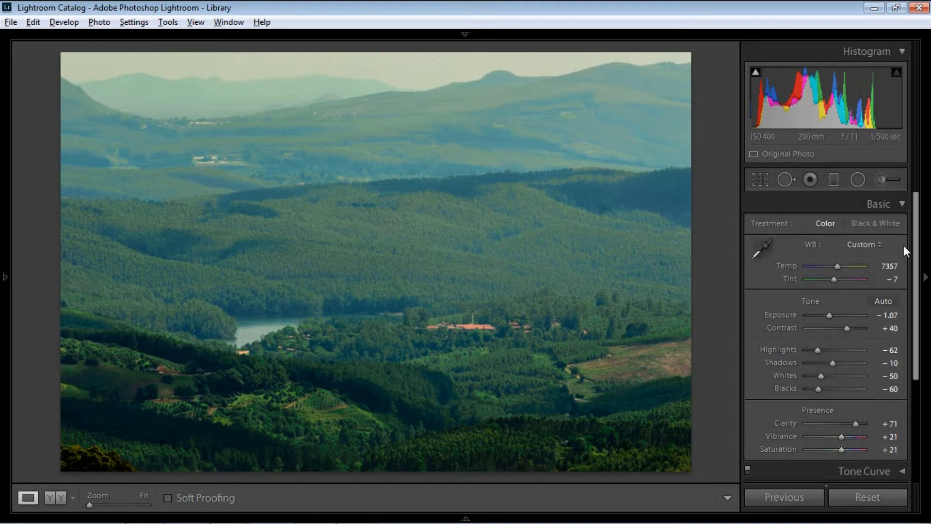
left_click(901, 199)
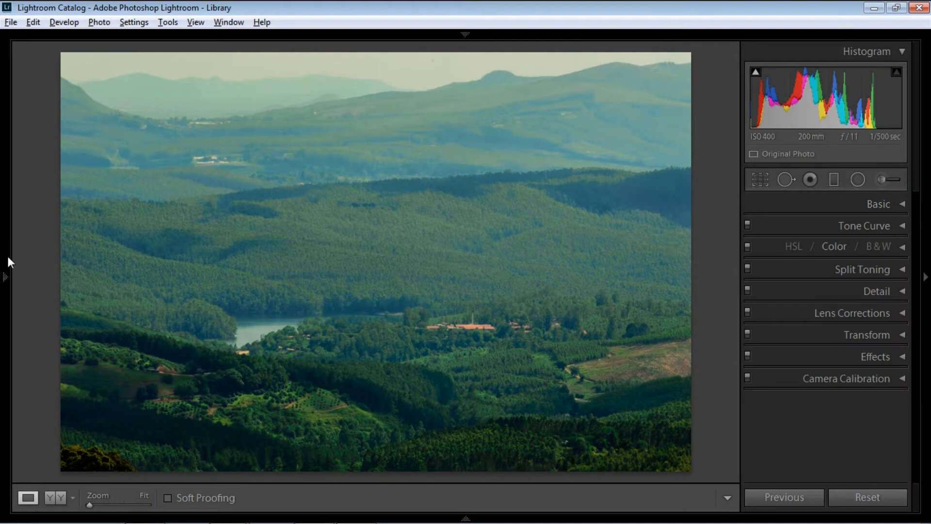
Save the current adjustments as a snapshot named Edit 4 and compare it with the Edit 3 snapshot
mouse_move(7, 263)
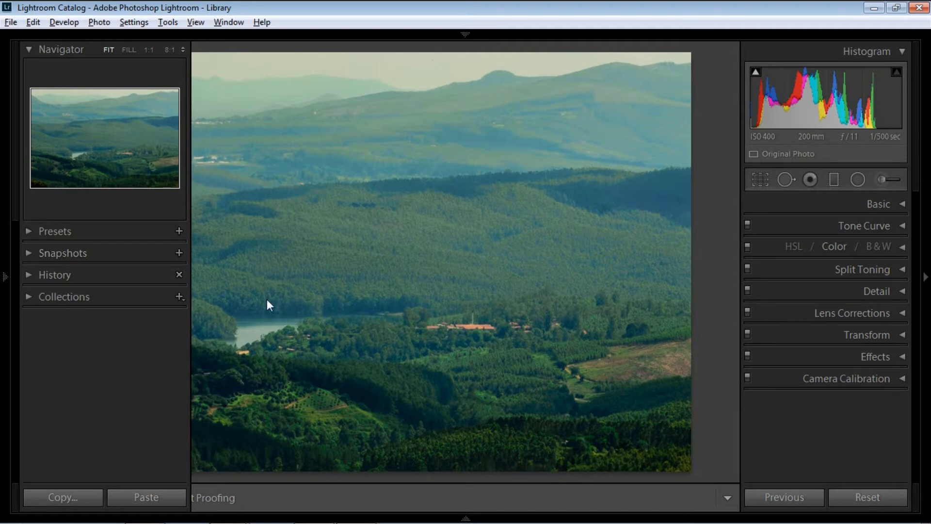
left_click(6, 282)
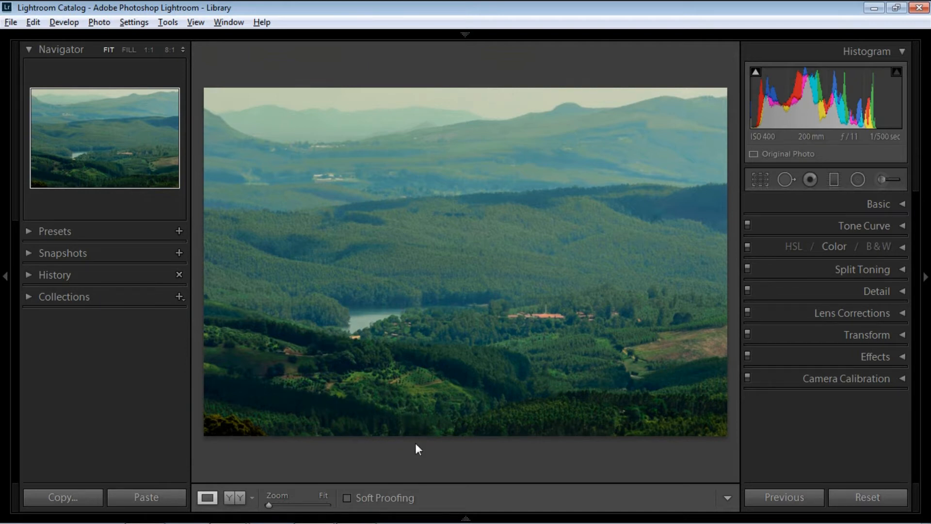
key("ctrl+shift+2")
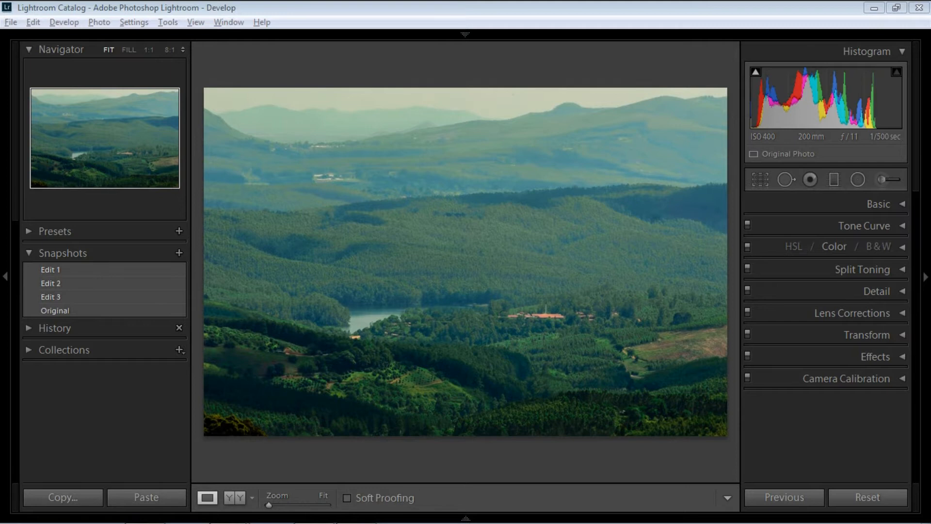
key("Return")
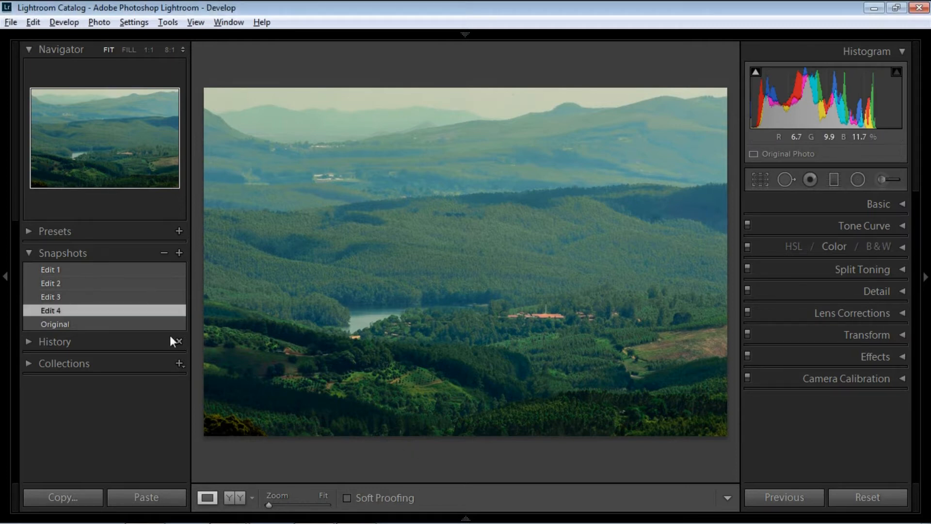
left_click(103, 298)
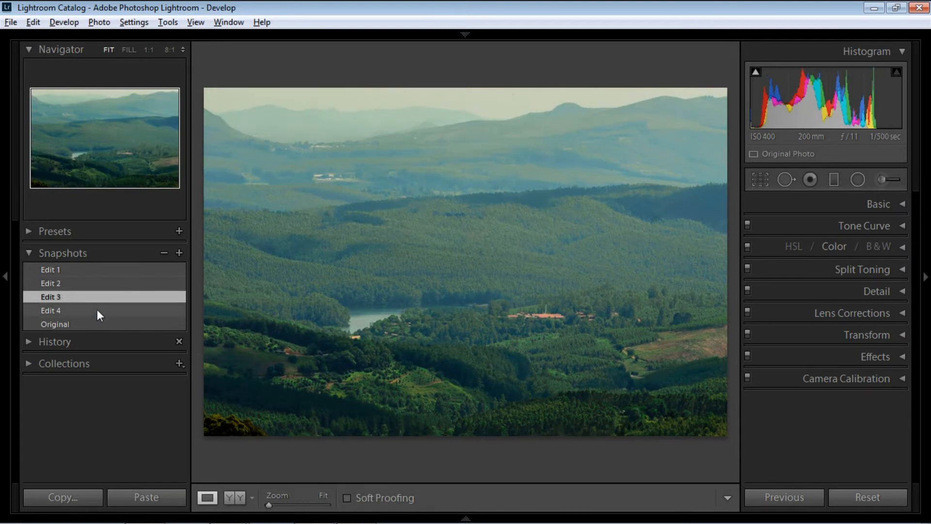
left_click(85, 310)
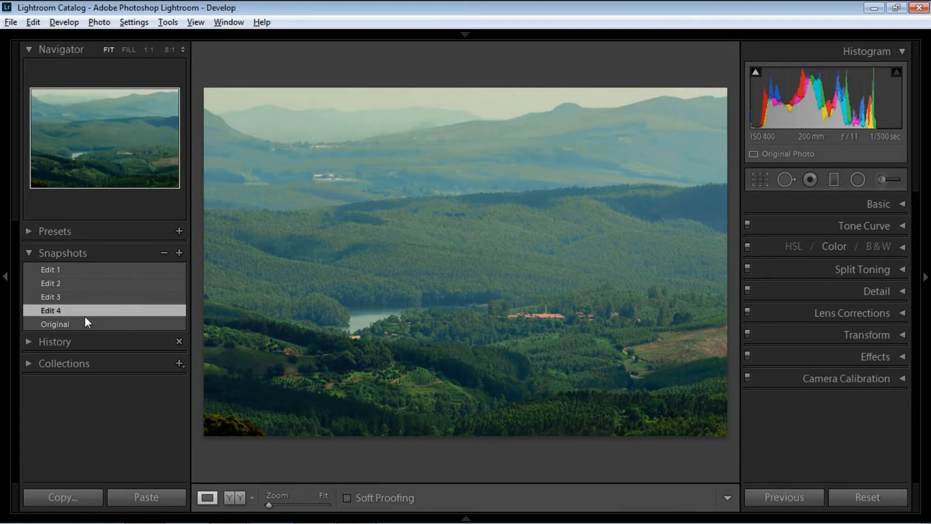
Collapse the snapshots, hide the side panels and show the photo's before and after versions side by side
left_click(25, 254)
left_click(4, 273)
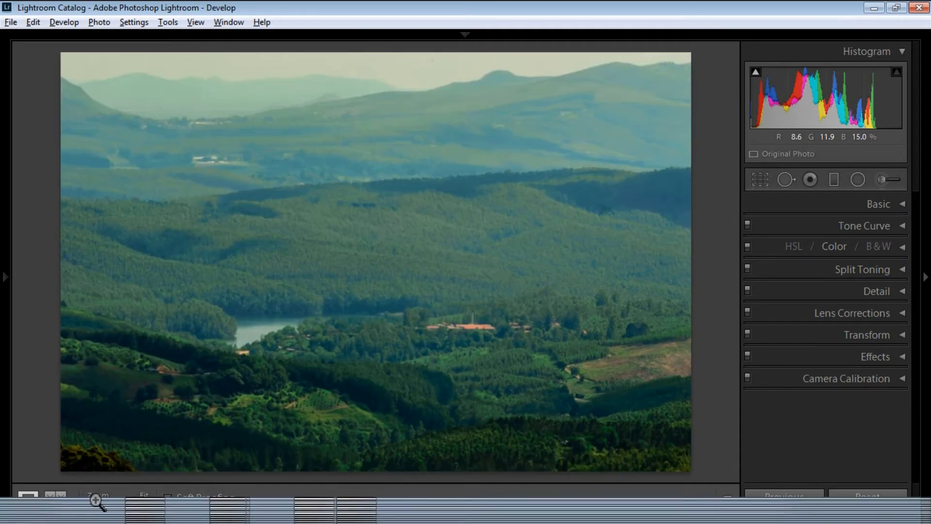
left_click(62, 496)
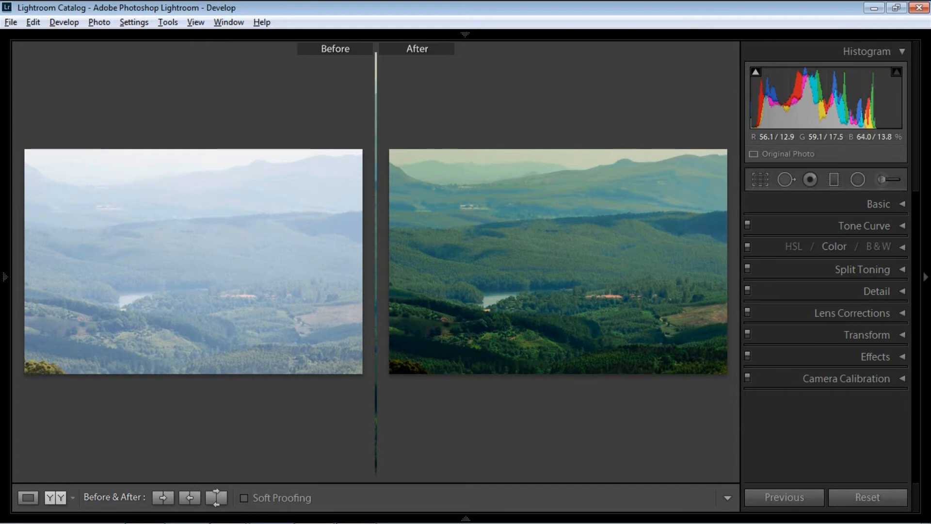
left_click(924, 277)
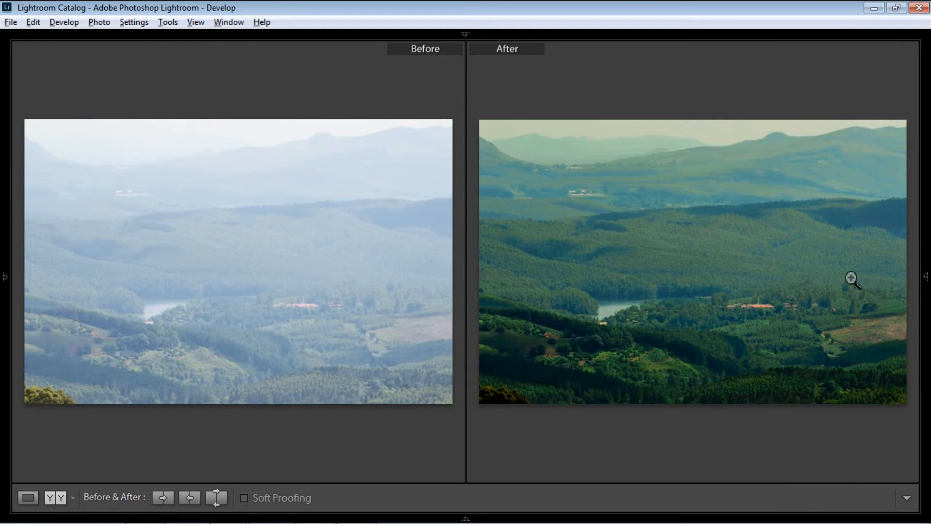
Open the export settings for the edited photo and apply the user preset Standard Preset
left_click(810, 274)
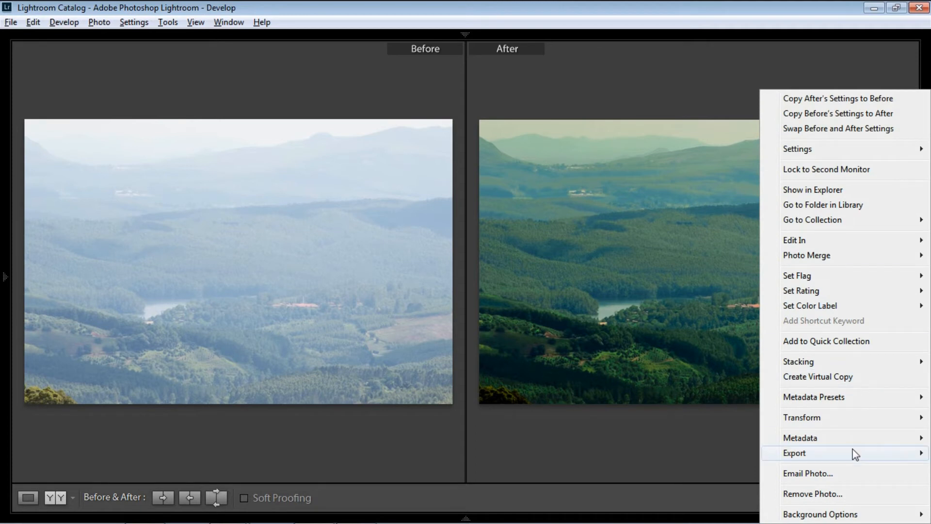
left_click(851, 448)
left_click(652, 327)
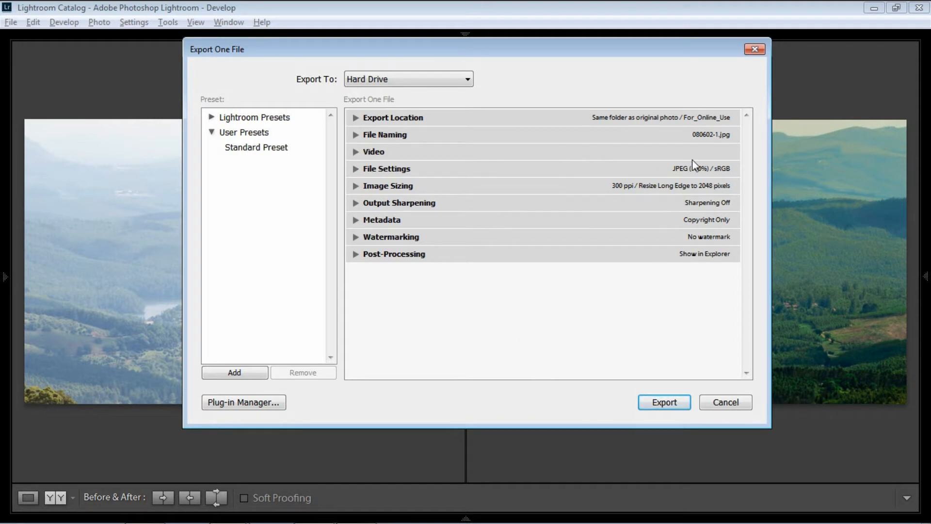
left_click(239, 149)
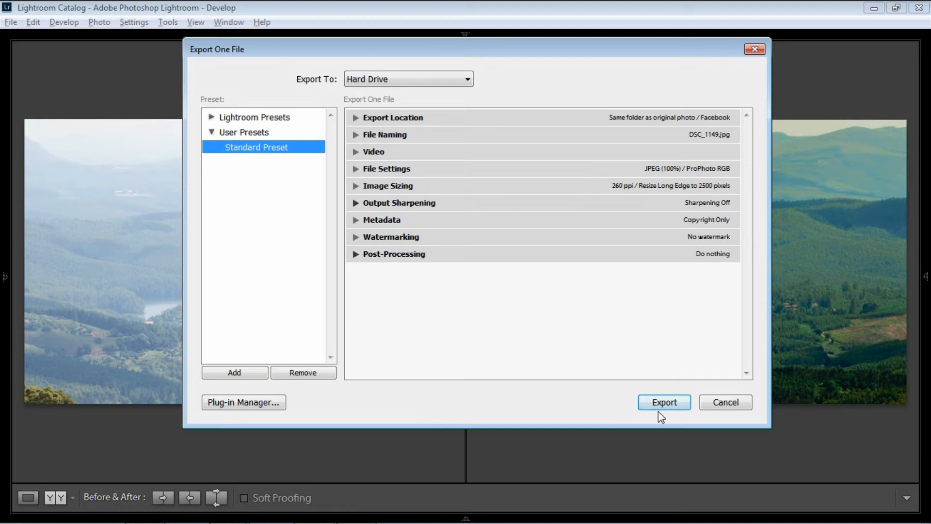
Set the export resolution to 300 pixels per inch in Image Sizing and export the photo
left_click(355, 168)
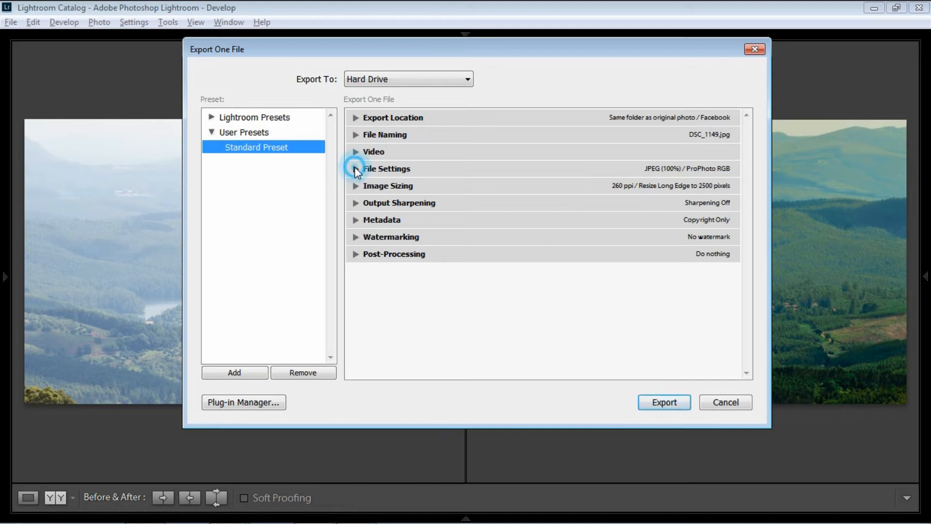
left_click(355, 168)
left_click(355, 185)
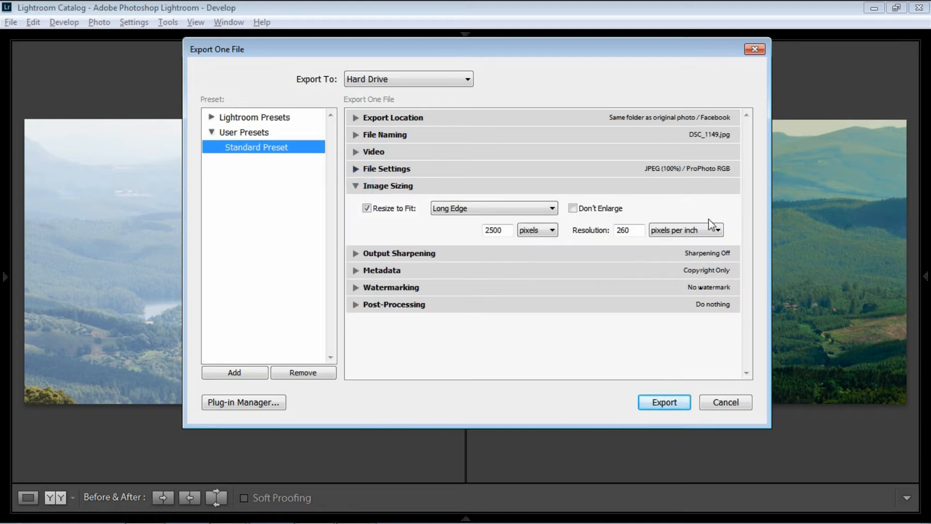
double_click(623, 230)
type("300")
left_click(356, 184)
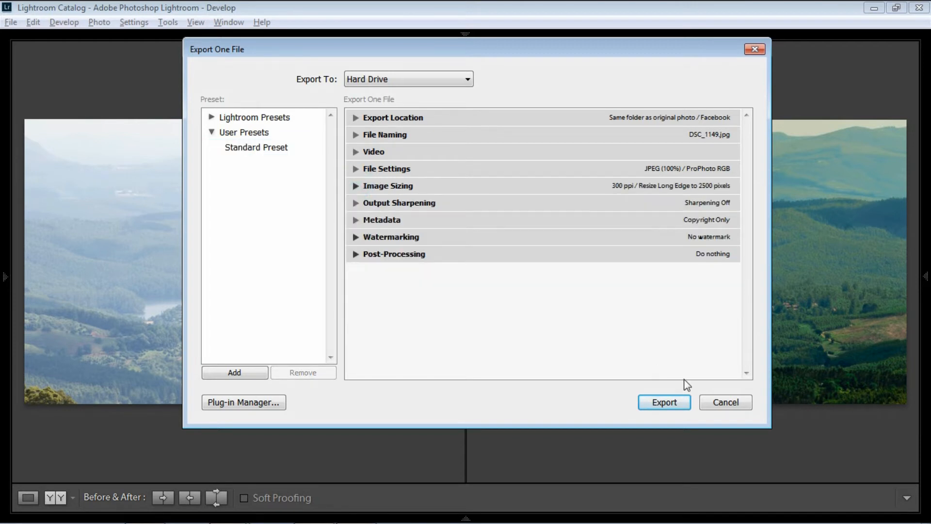
left_click(664, 402)
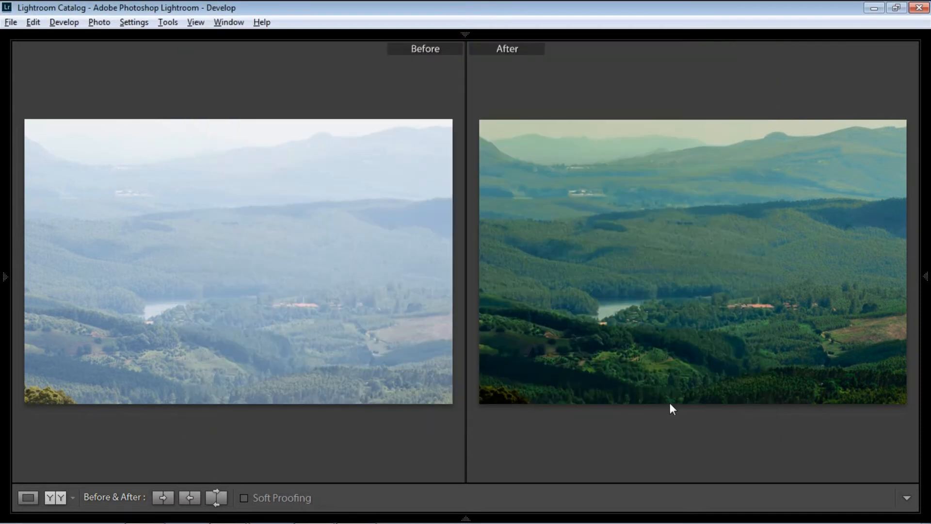